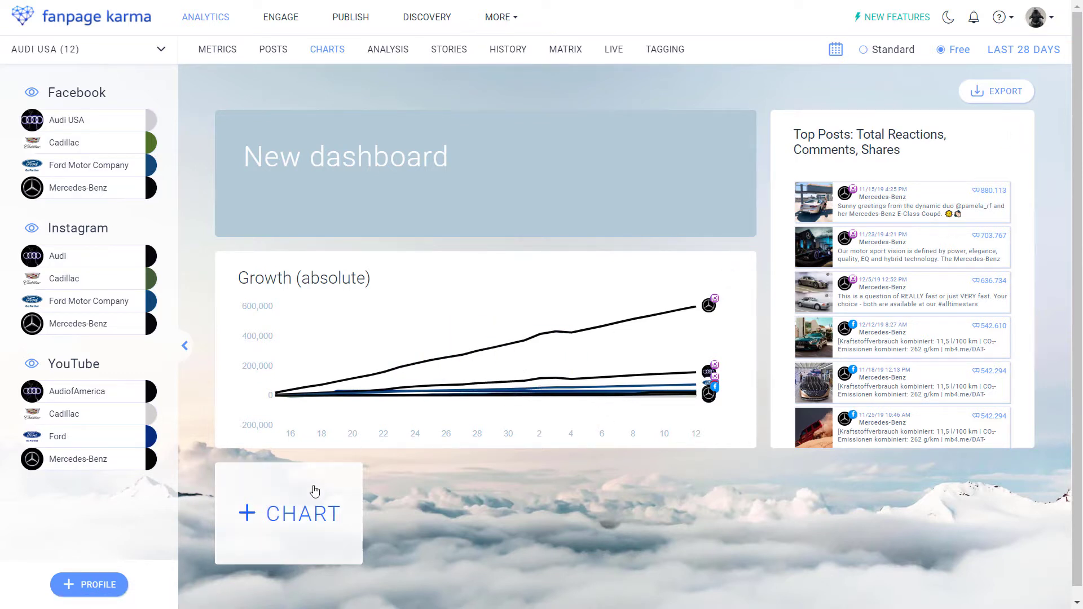
Start a new dashboard chart and set its type to the Posts dot plot
click(308, 524)
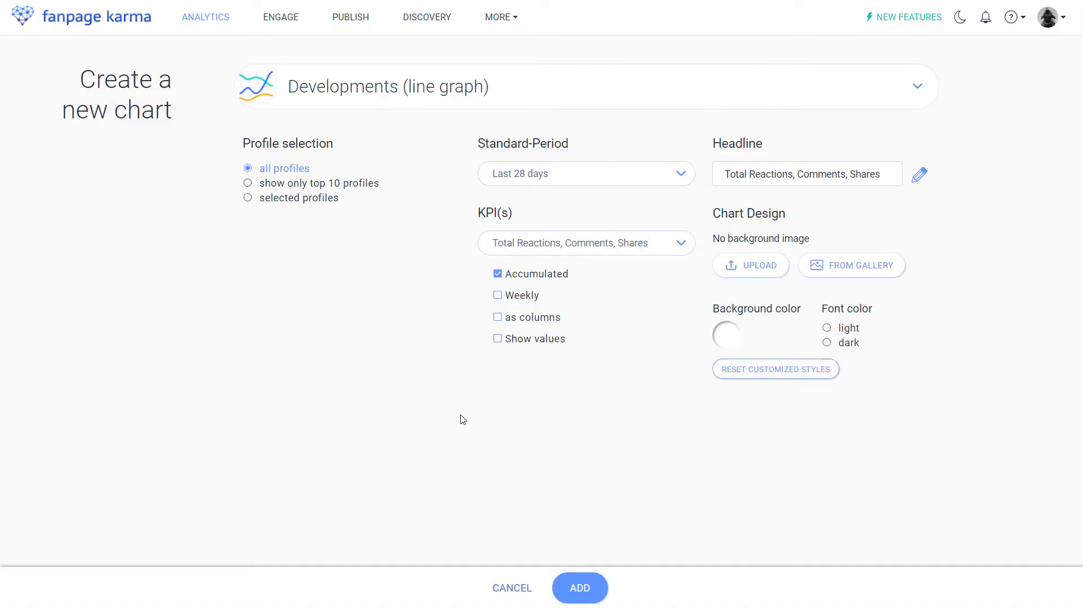
click(524, 83)
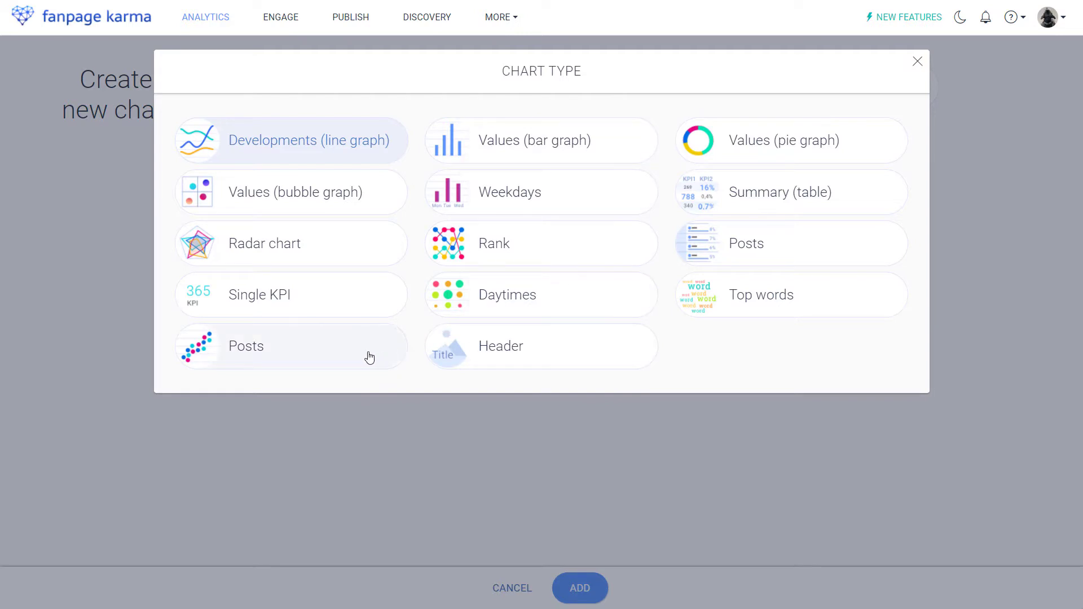
click(280, 360)
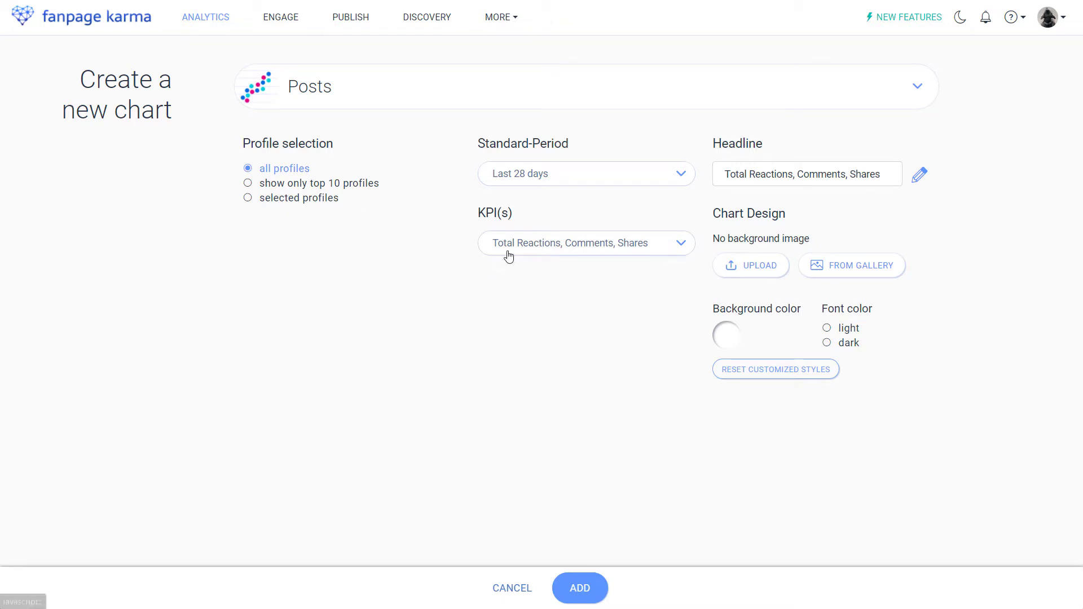
click(247, 199)
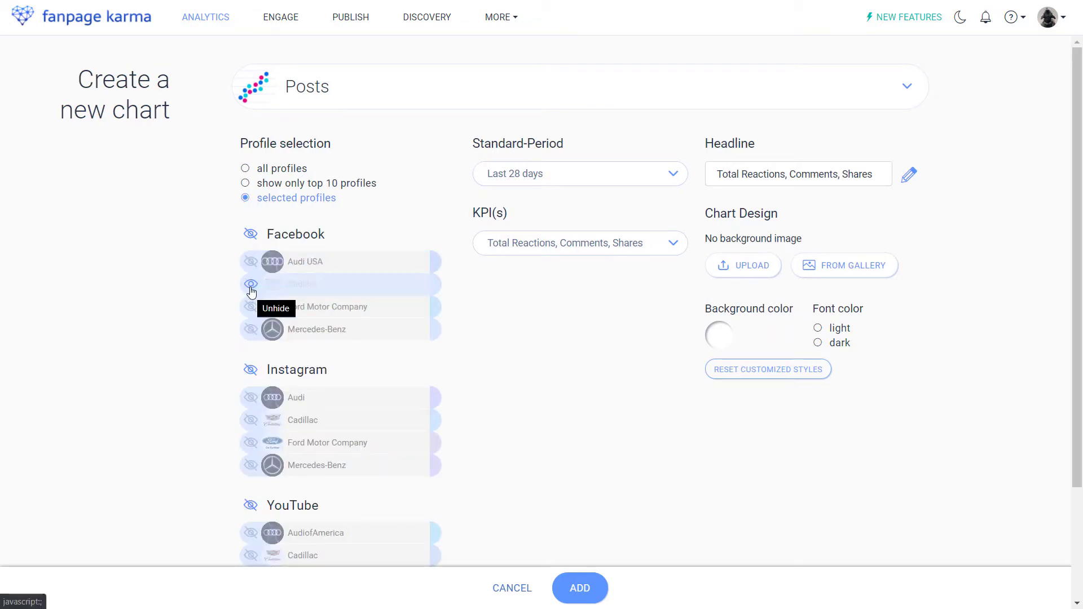
scroll(247, 415, down, 3)
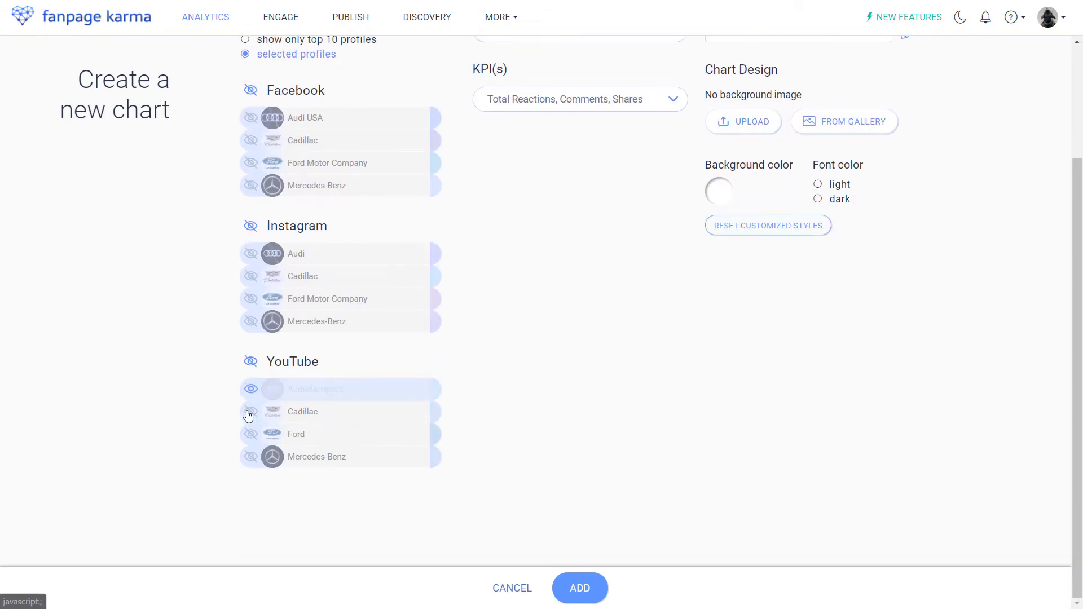
scroll(249, 411, up, 3)
scroll(249, 410, up, 1)
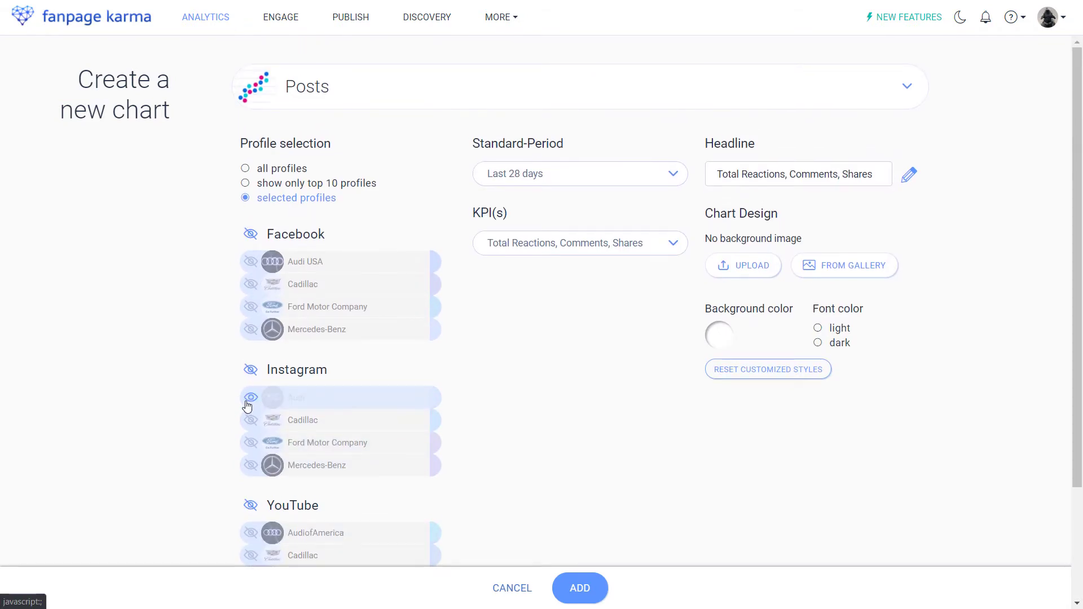
click(245, 168)
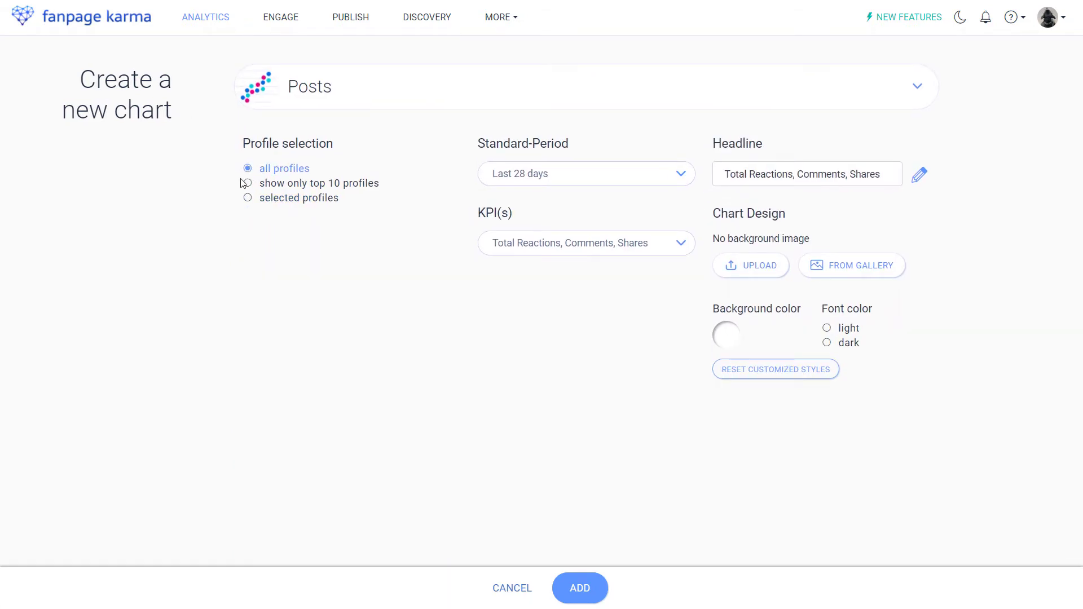
Choose the cross-network Engagement KPI for the new chart and add it to the dashboard
click(571, 243)
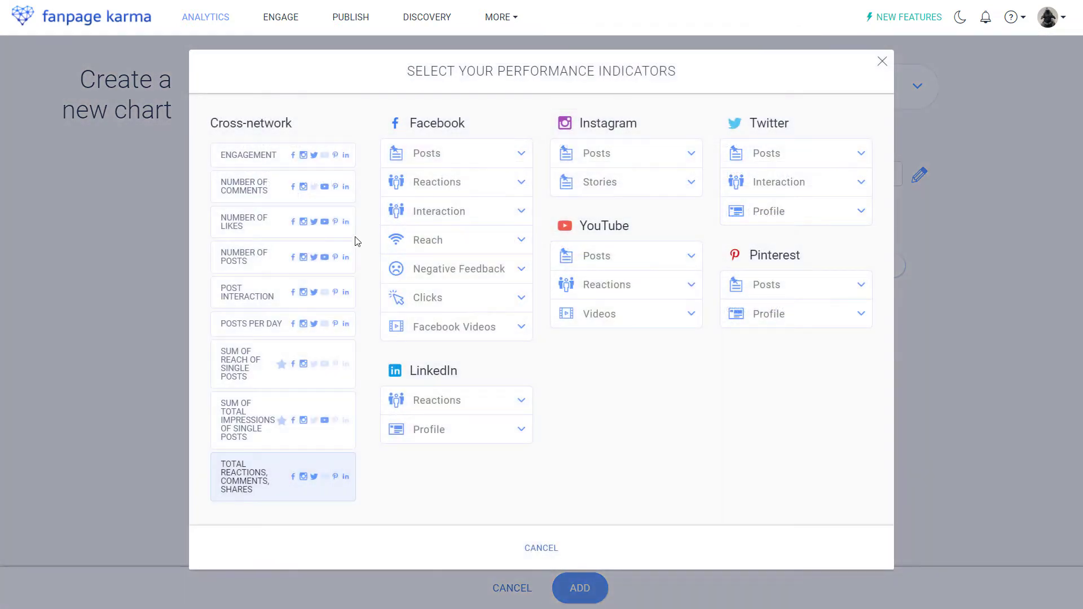
click(258, 163)
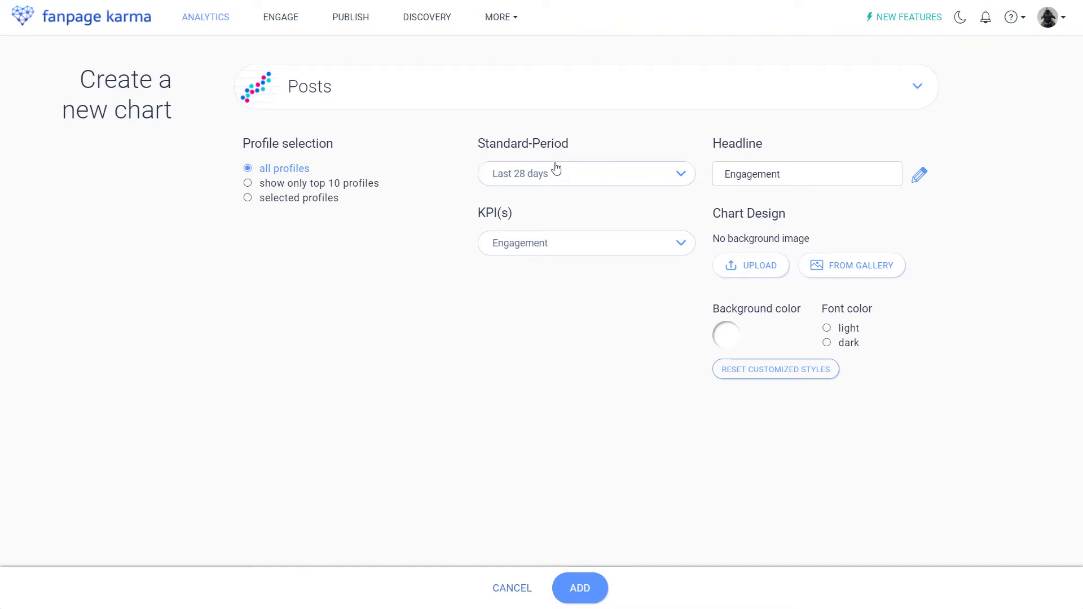
click(581, 586)
Widen the Engagement chart to the full width of the dashboard and inspect the highest Ford post
scroll(576, 570, down, 5)
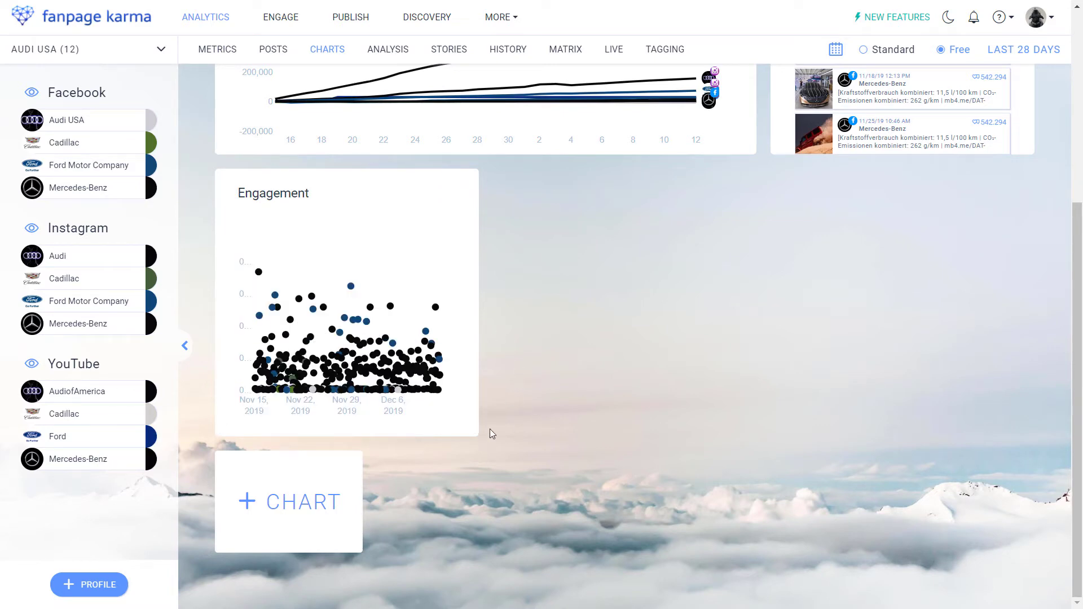
drag(472, 431, 1025, 423)
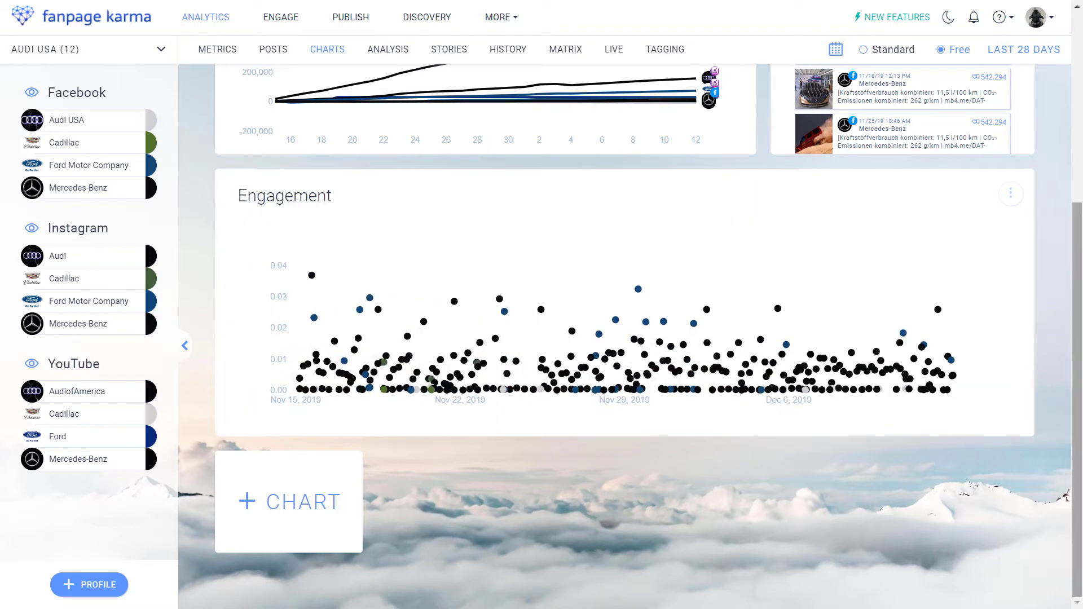
mouse_move(638, 289)
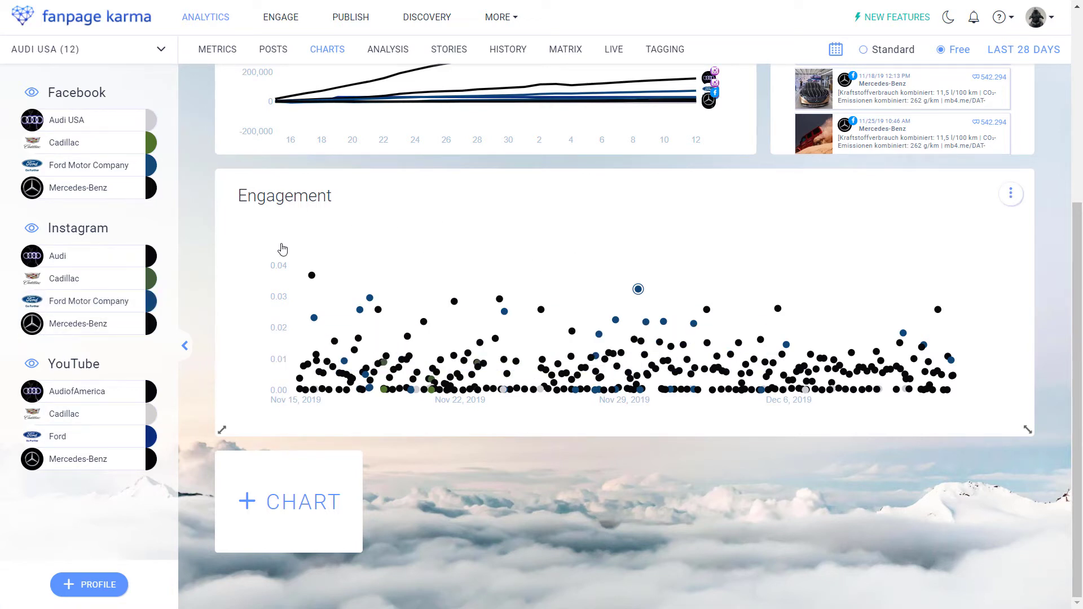
Change the Instagram Mercedes-Benz profile's colour to red (E10727) and update the dashboard charts
mouse_move(131, 258)
mouse_move(143, 327)
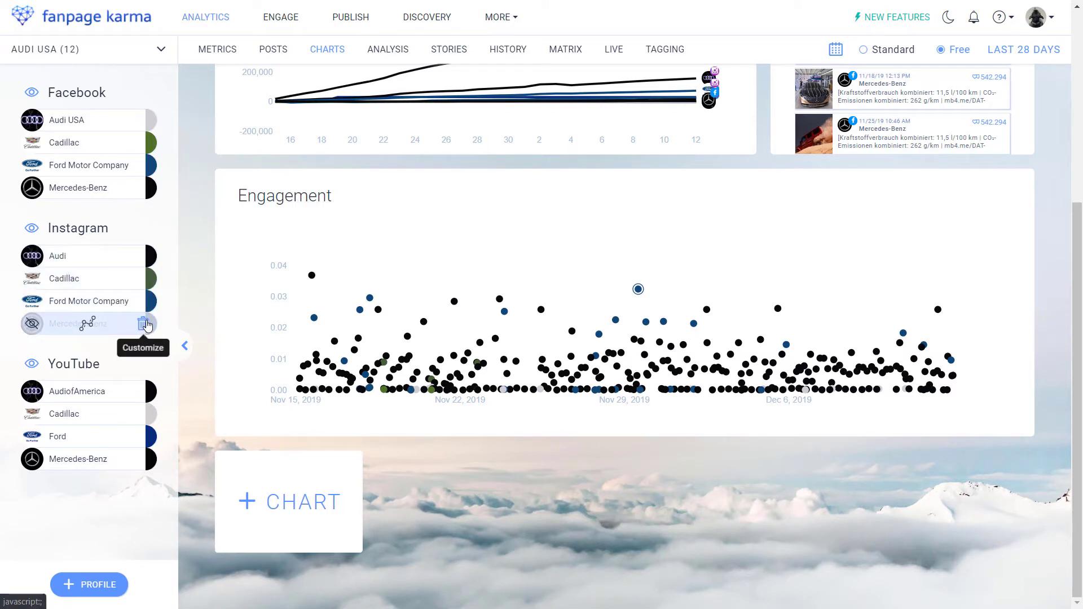
click(144, 326)
click(260, 350)
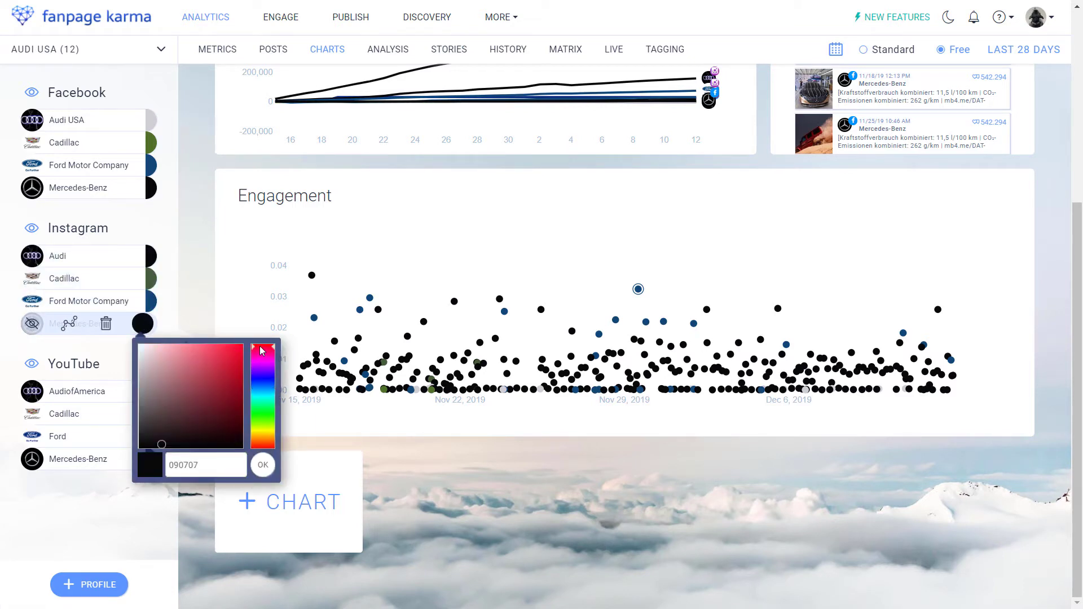
click(239, 356)
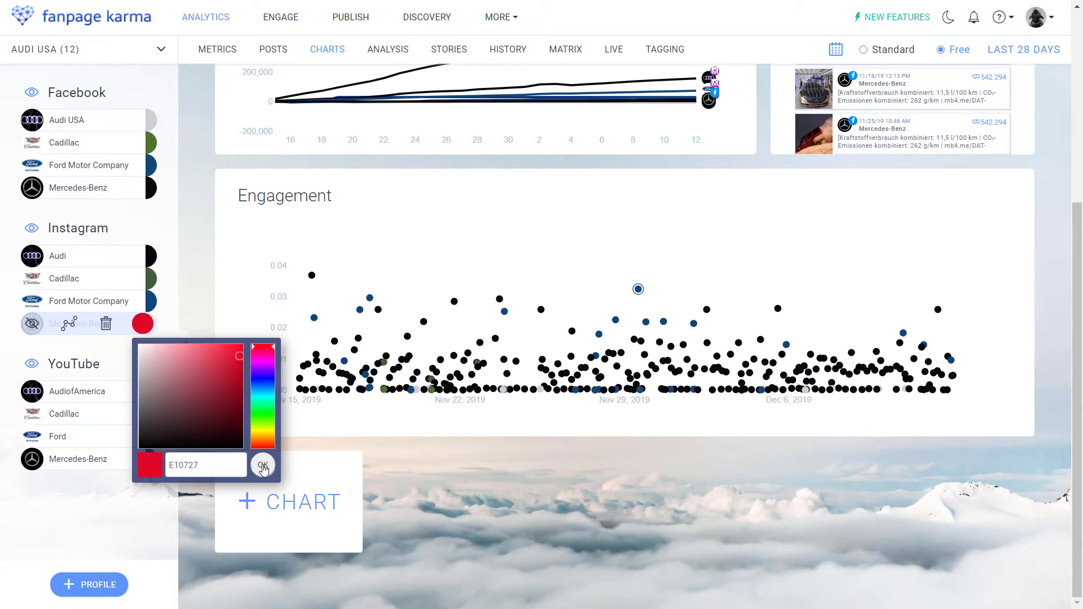
click(263, 465)
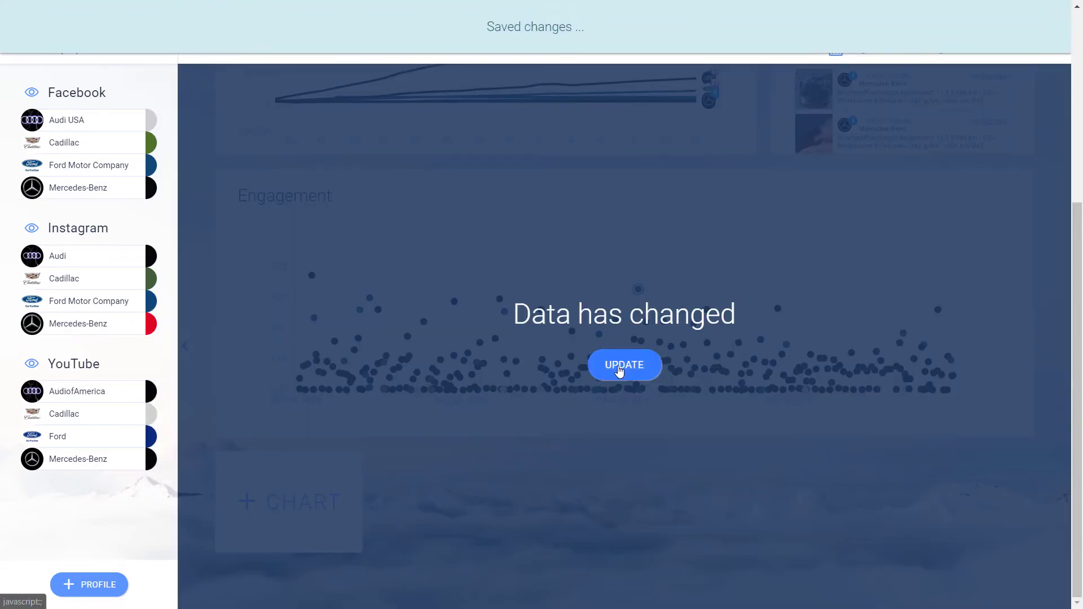
click(624, 365)
scroll(618, 371, down, 5)
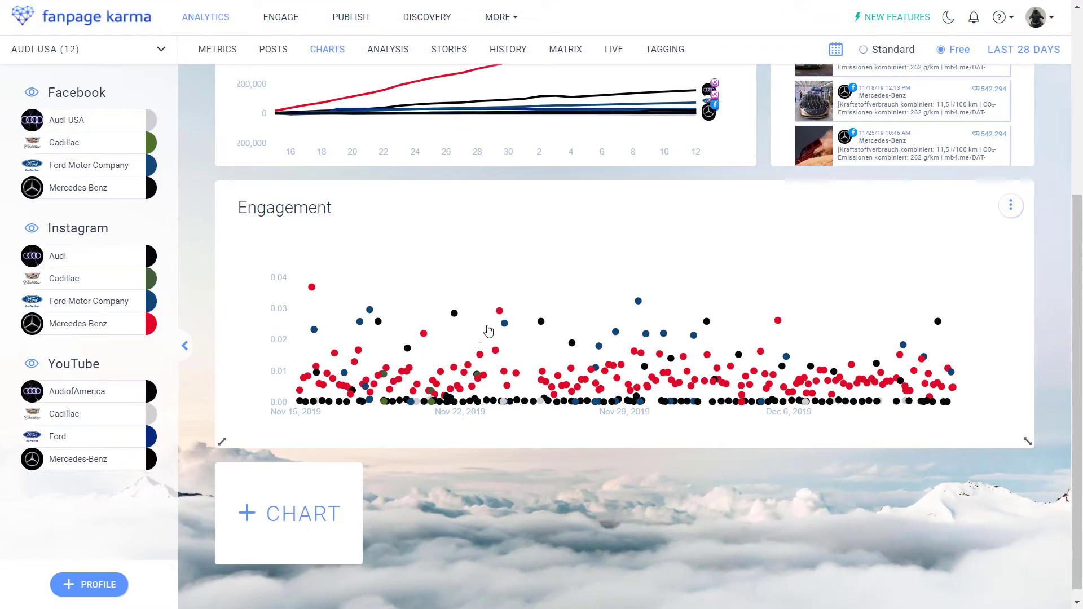
mouse_move(491, 373)
Review the dashboard's free period choices and keep the last 28 days
scroll(882, 358, up, 5)
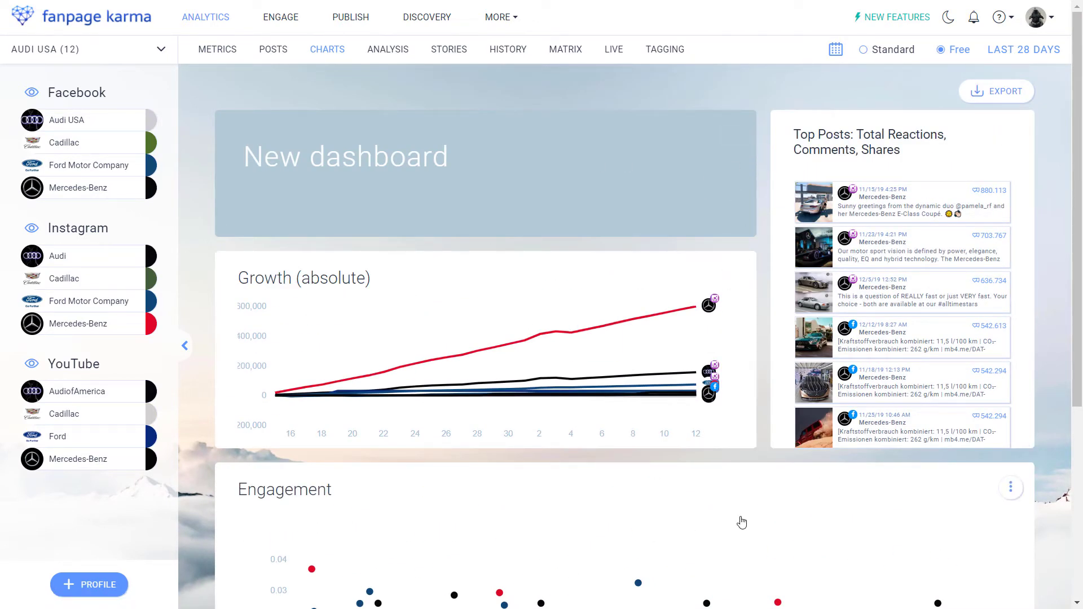
click(1020, 52)
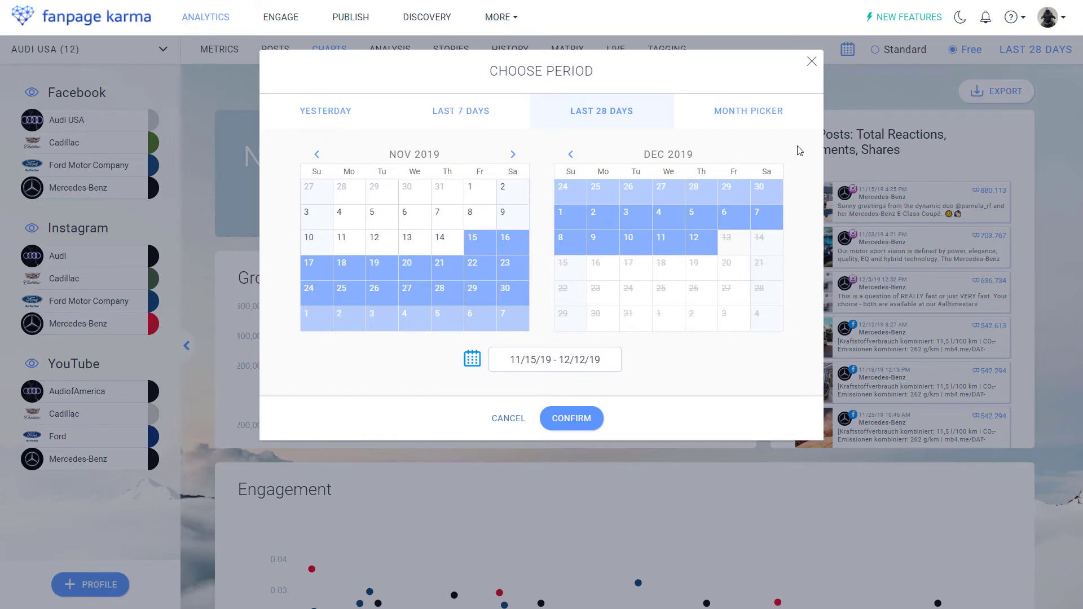
click(578, 418)
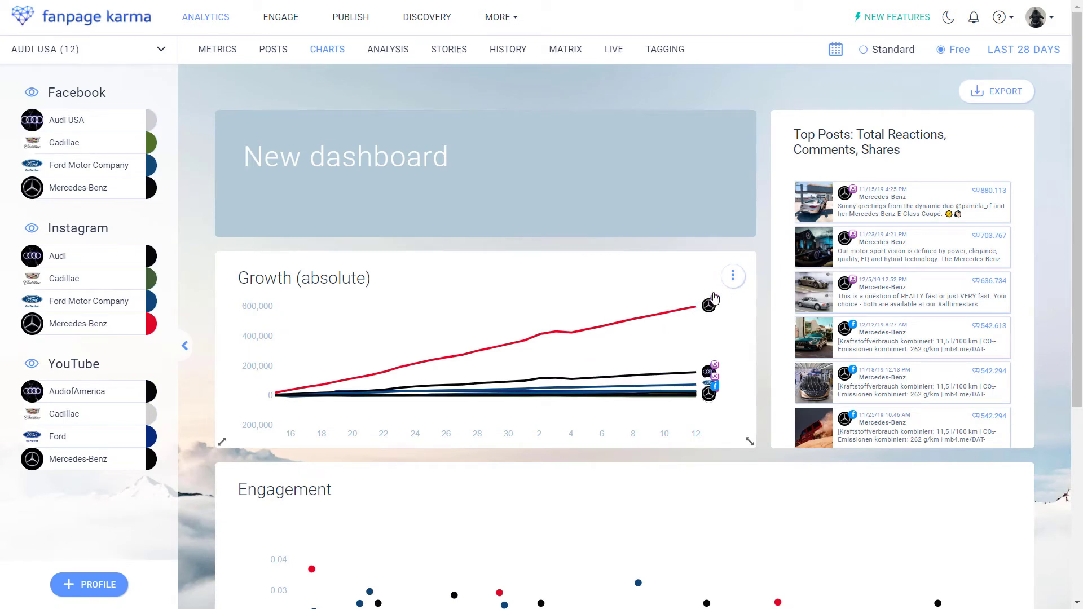
Set the Growth (absolute) chart's standard period to Last week and save the chart
click(735, 282)
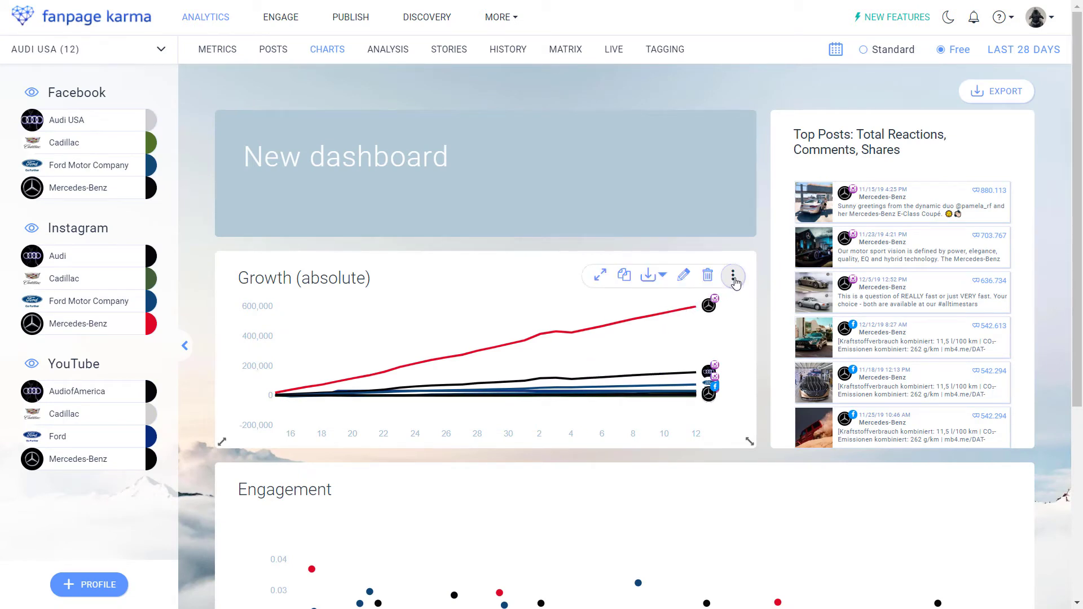
click(683, 279)
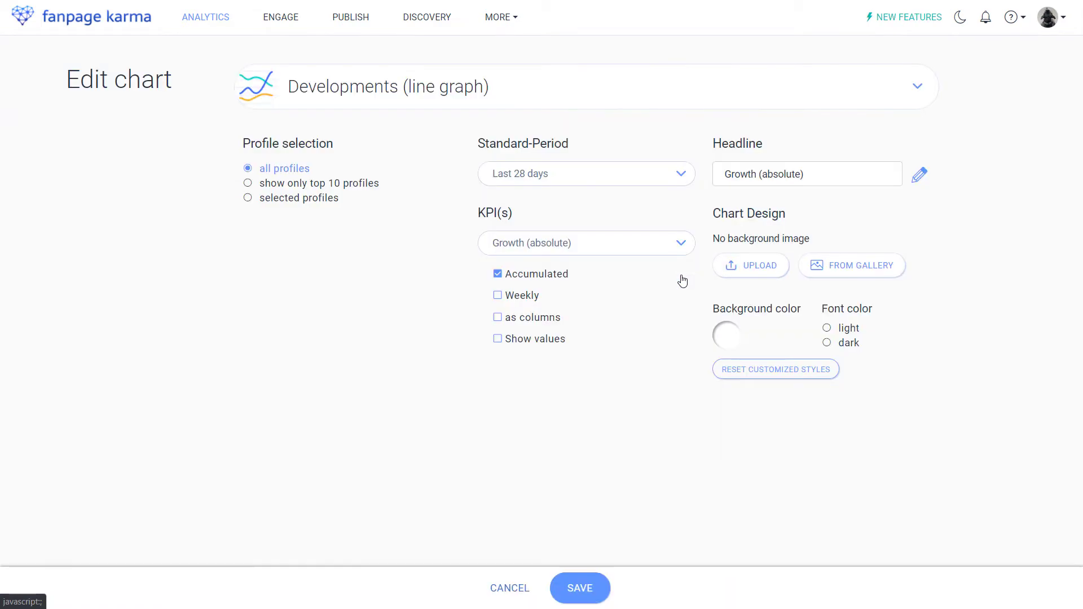
click(582, 173)
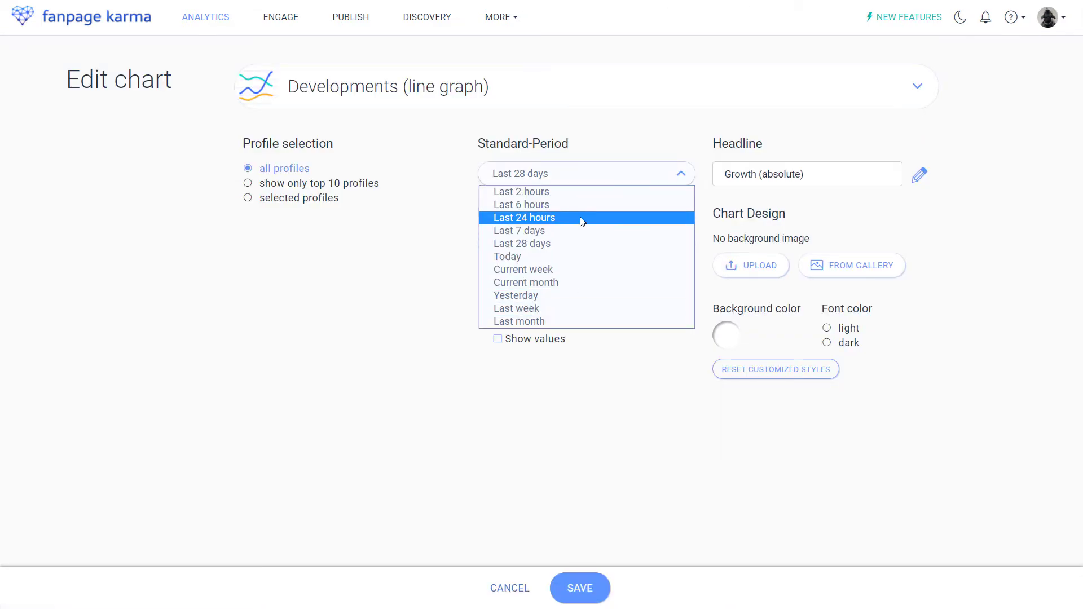
click(561, 310)
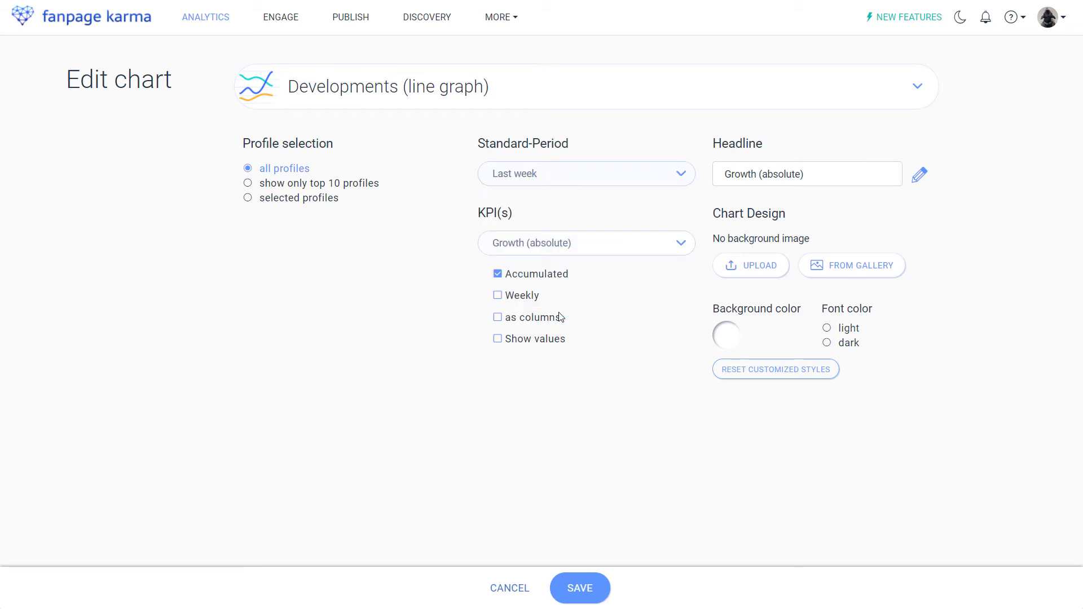
click(573, 588)
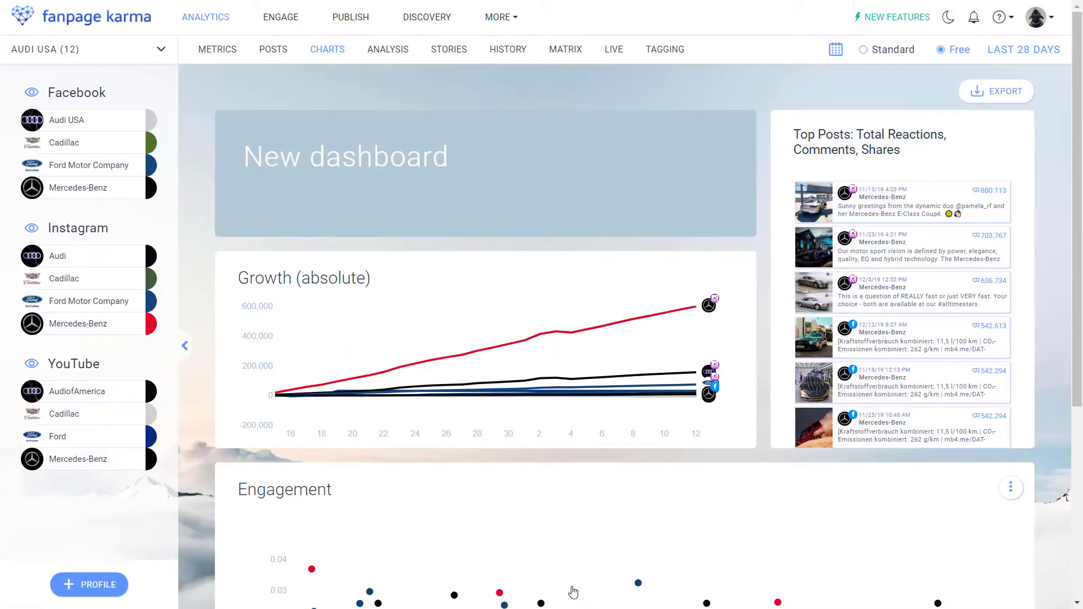
Set the Top Posts chart's standard period to Today, save it, and switch the dashboard to Standard periods
mouse_move(1009, 135)
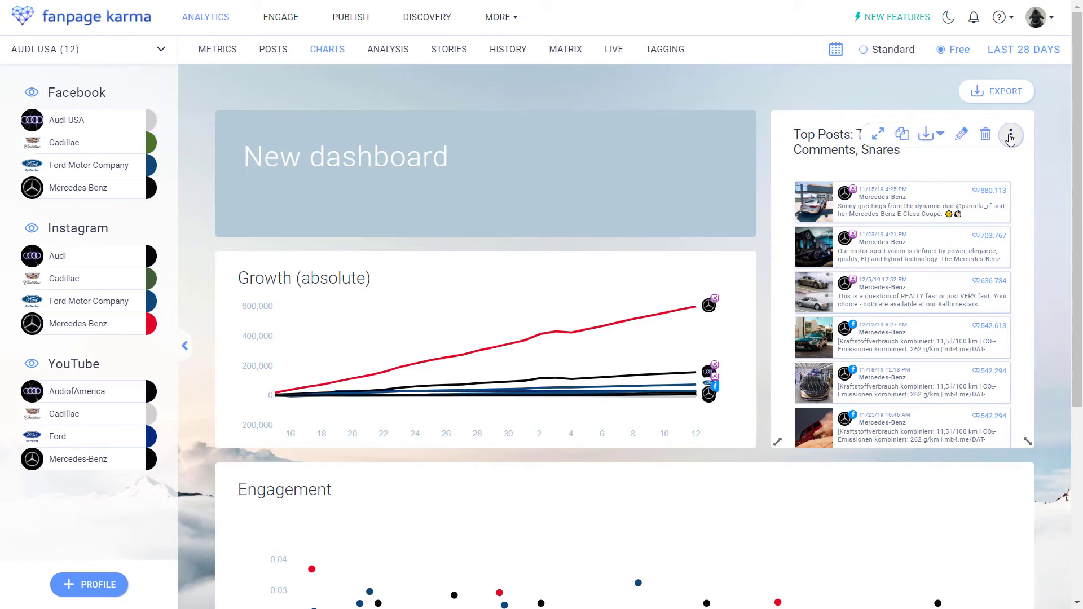
click(962, 135)
click(680, 173)
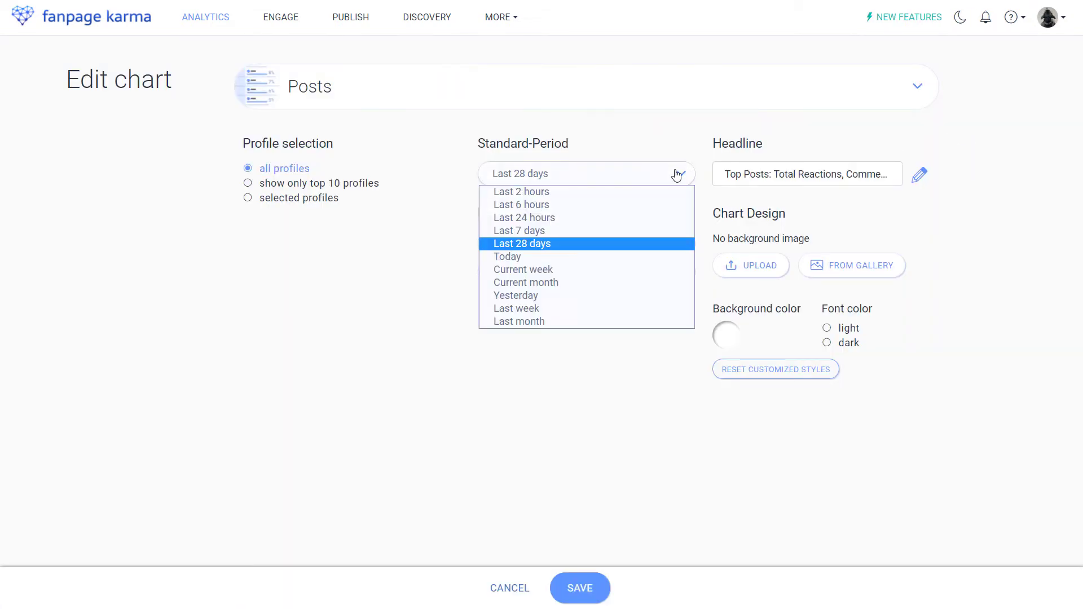
click(587, 255)
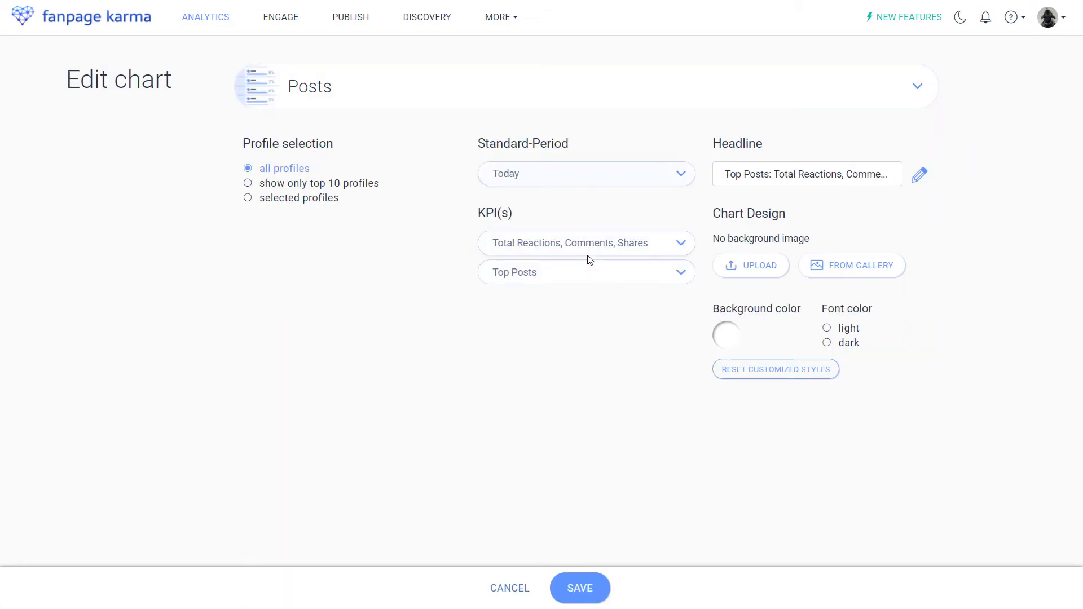
click(581, 589)
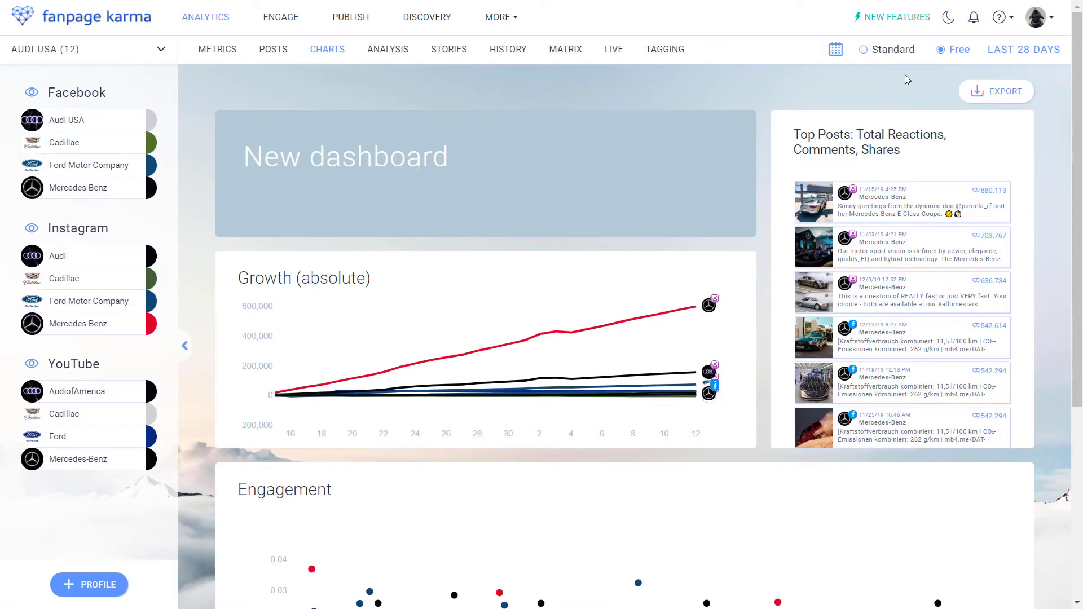
click(876, 50)
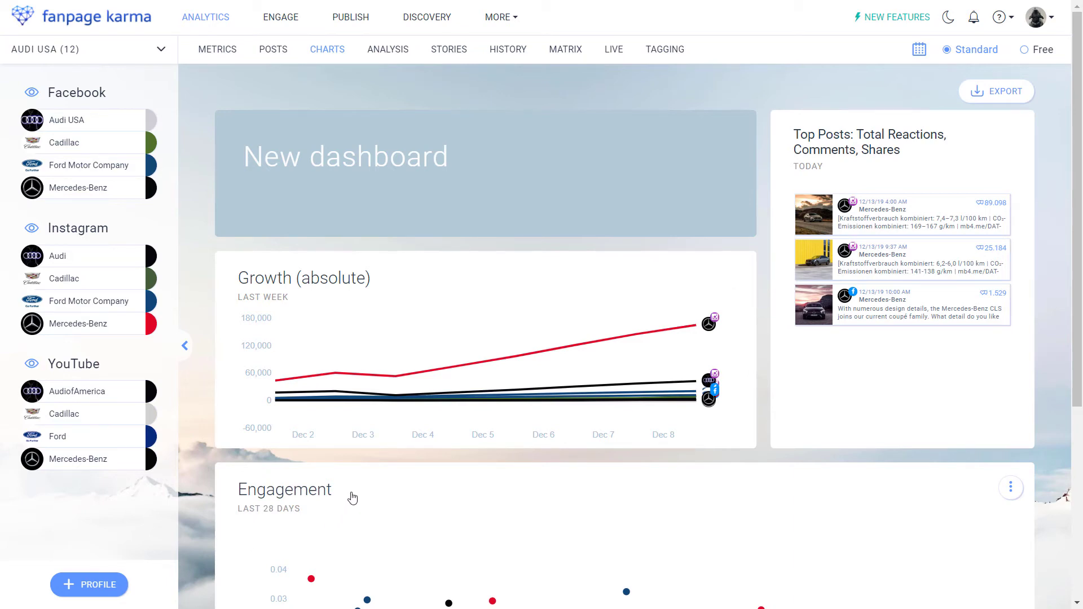
Start another new chart below the Engagement chart and choose the Posts list as its type
scroll(347, 499, down, 5)
click(317, 504)
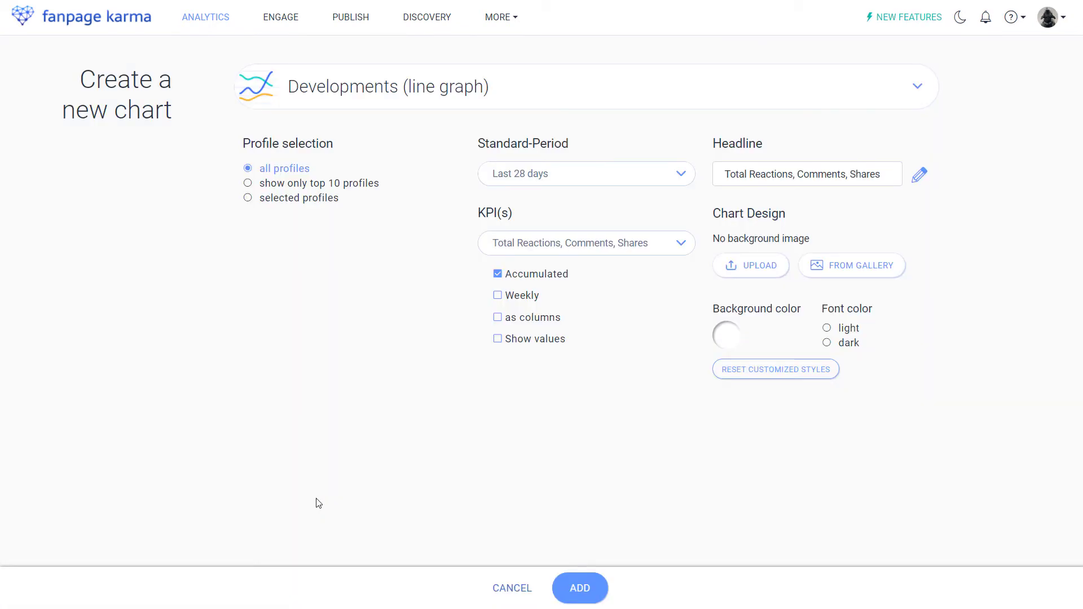
click(542, 94)
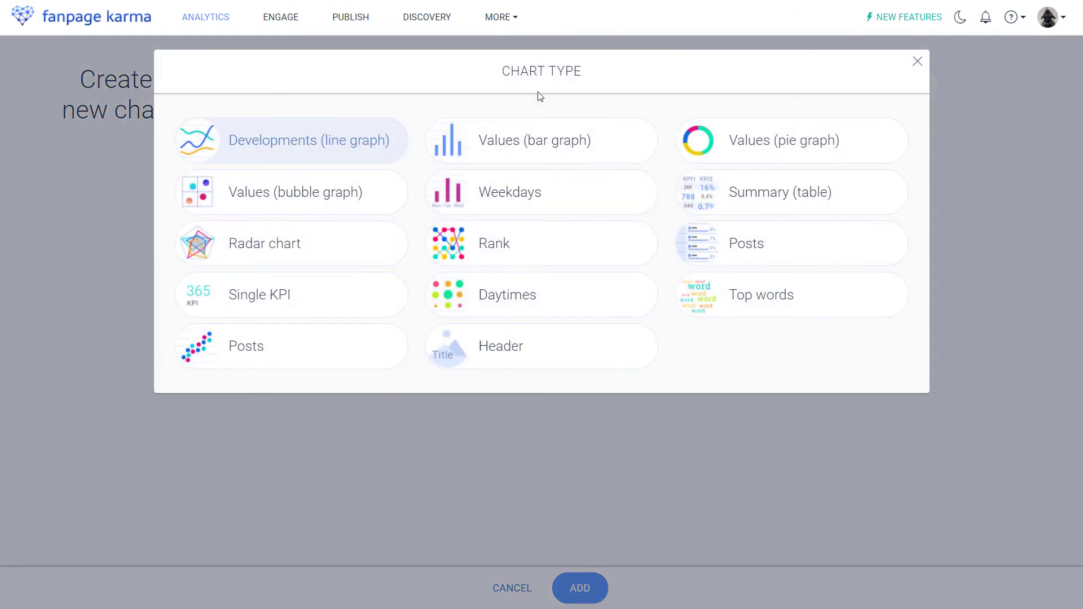
click(773, 245)
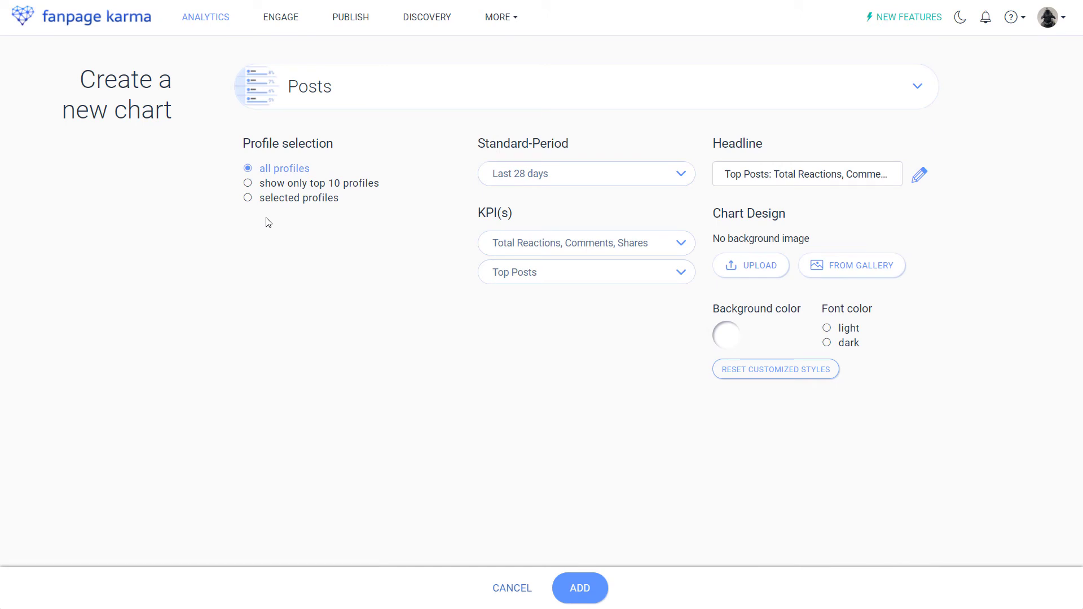
Restrict the new chart to the four Instagram profiles and set it to show Weakest Posts ranked by Post interaction
click(283, 204)
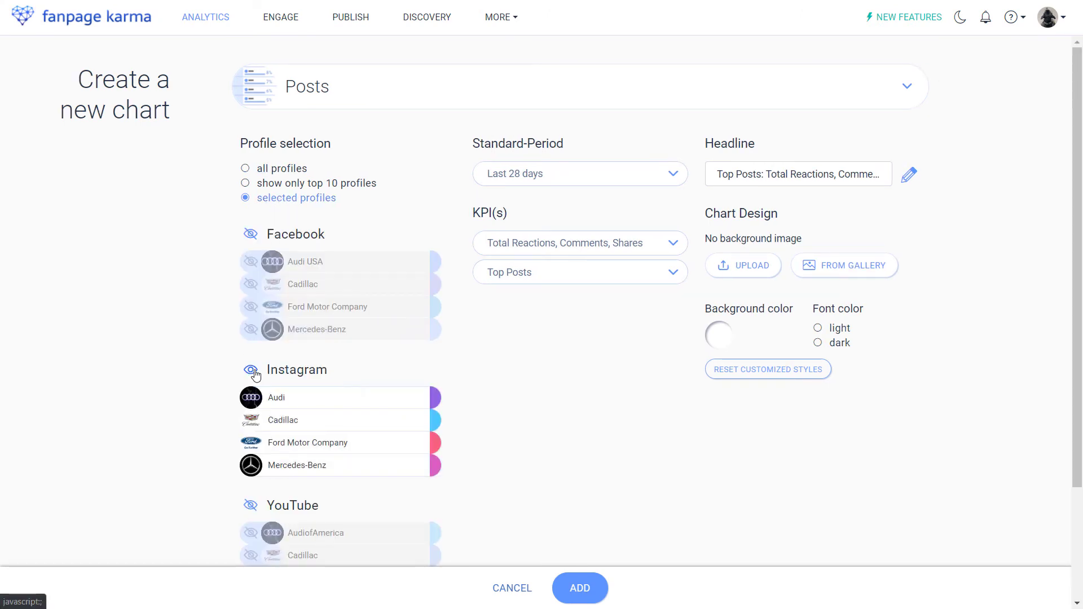
click(553, 279)
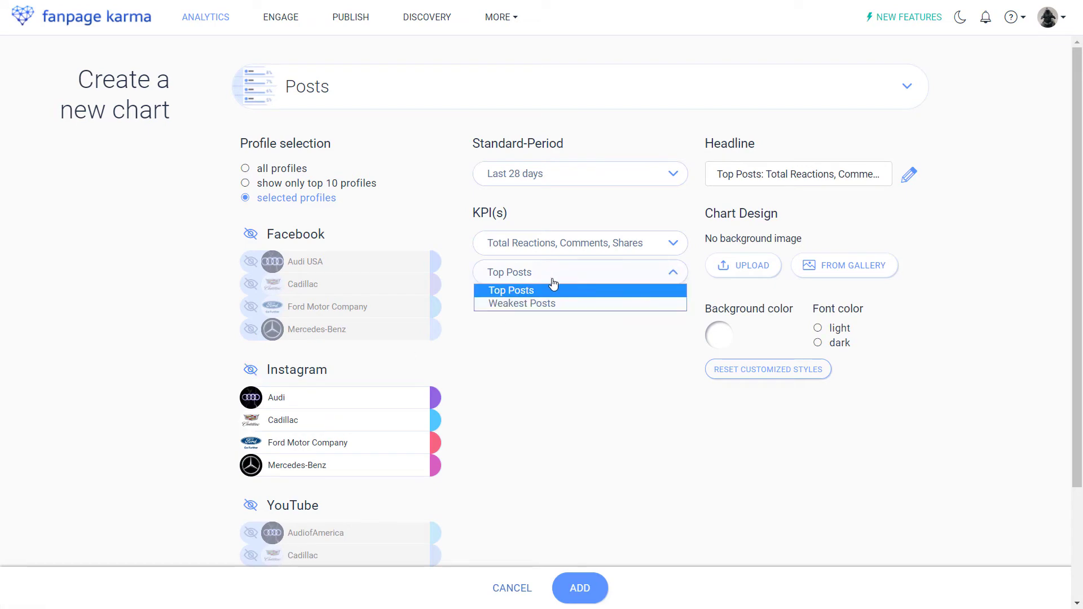
click(557, 304)
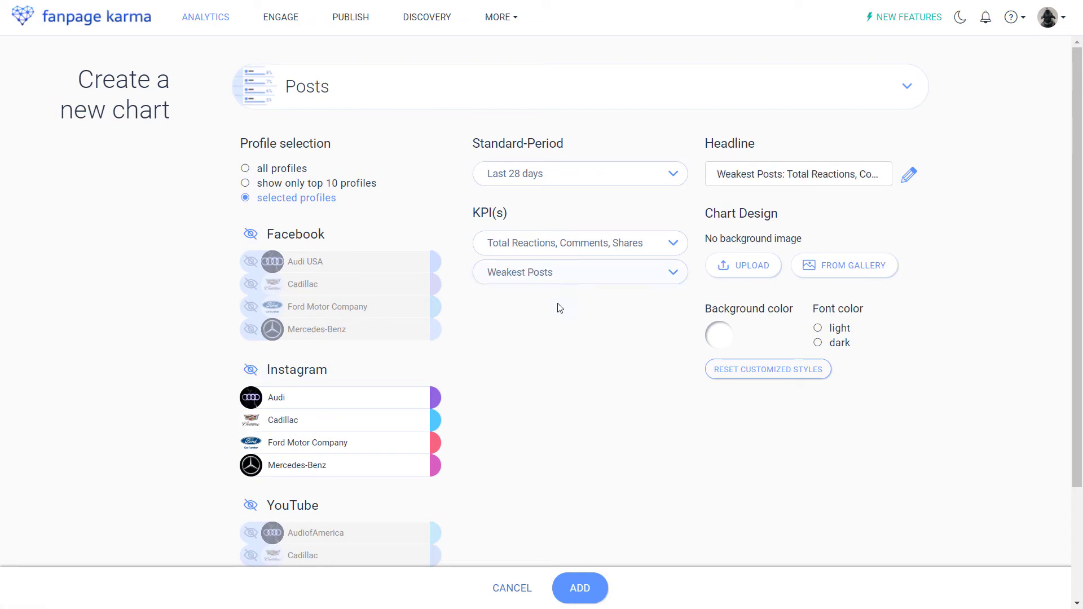
click(577, 248)
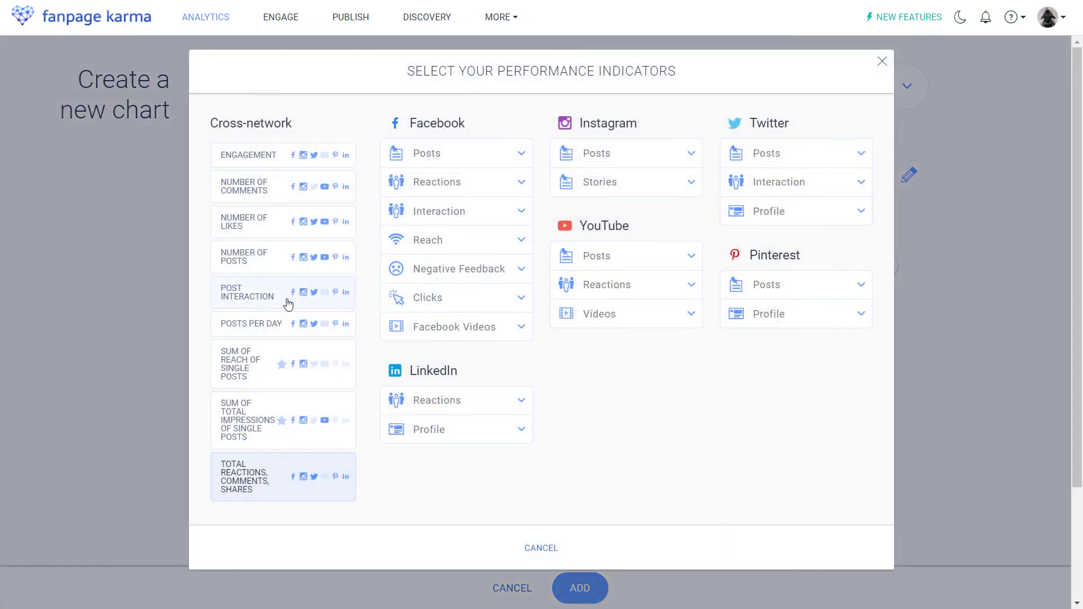
click(270, 303)
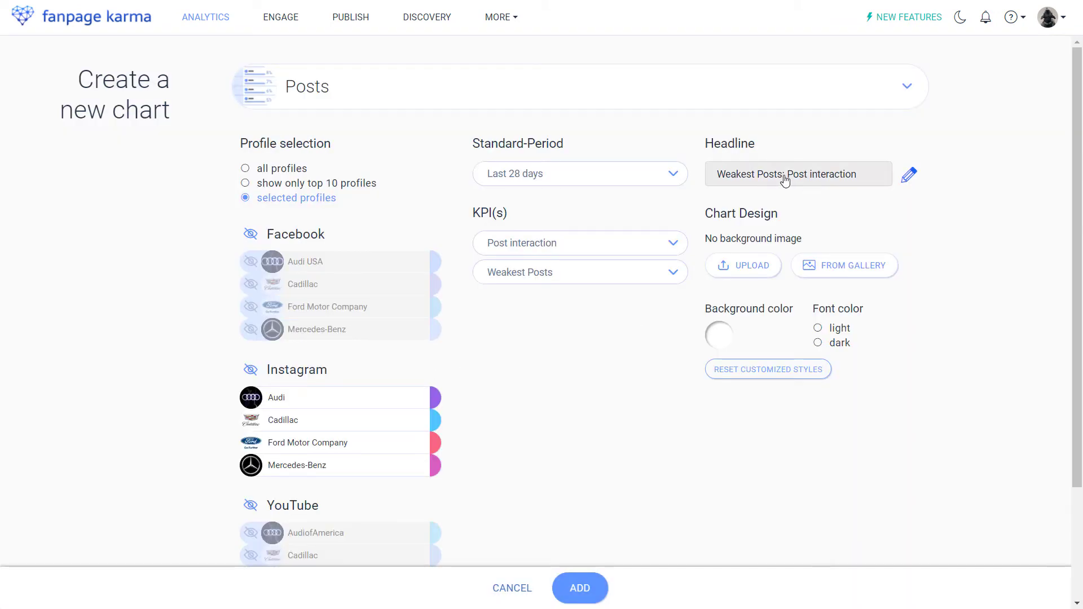
Change the chart's headline to "Weakest Posts: Instagram" and add the chart to the dashboard
click(907, 180)
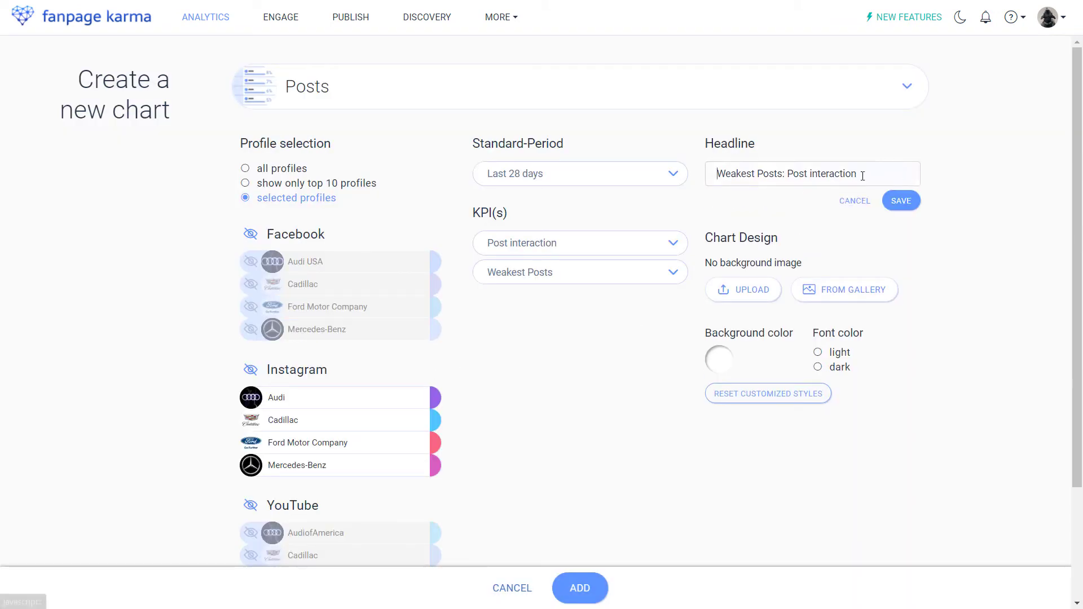
drag(860, 174, 794, 164)
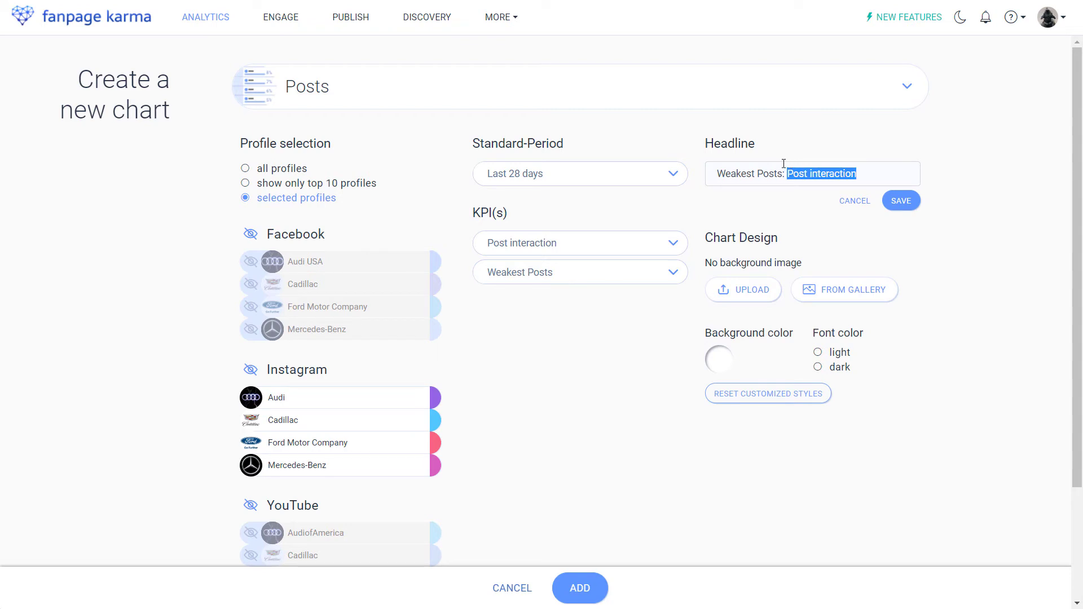
key(BackSpace)
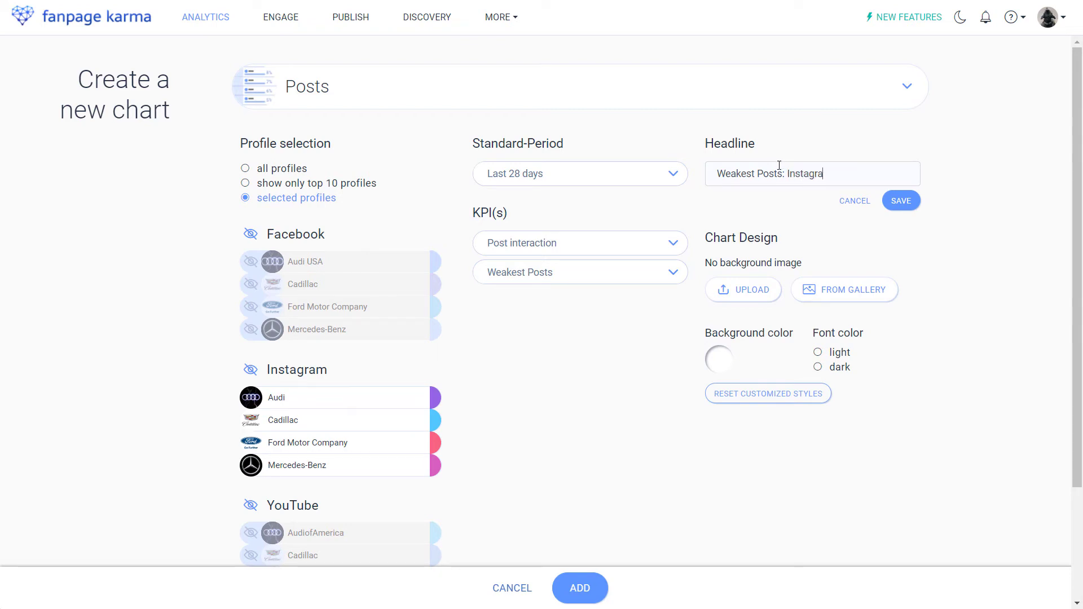
click(898, 200)
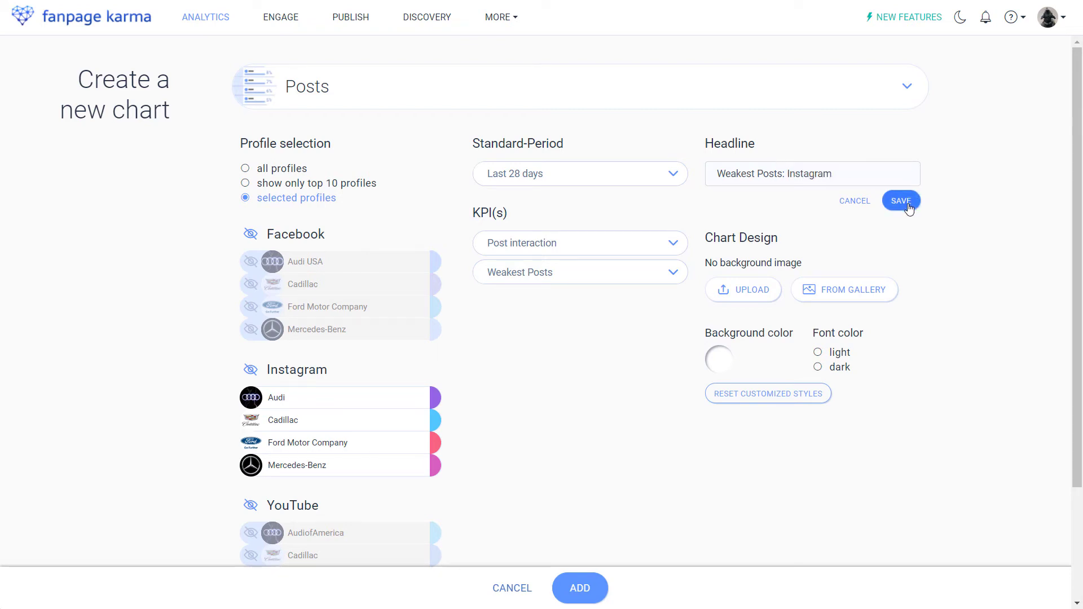
click(595, 589)
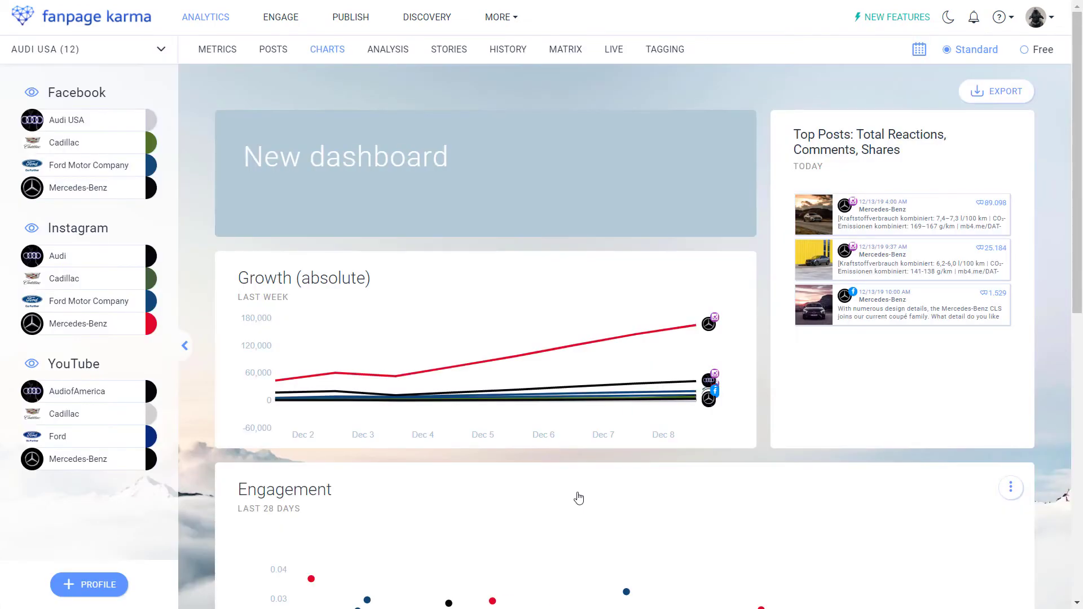
Shrink the Engagement chart to the width of the Growth chart and place the Weakest Posts: Instagram chart beside it, under Top Posts
scroll(579, 499, down, 6)
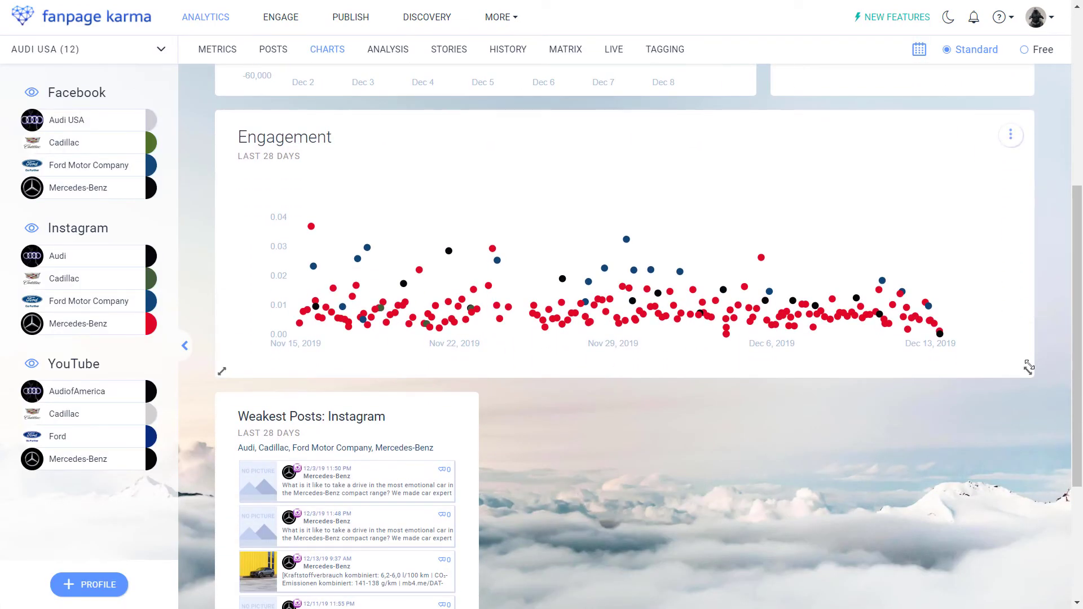
drag(1028, 373, 569, 338)
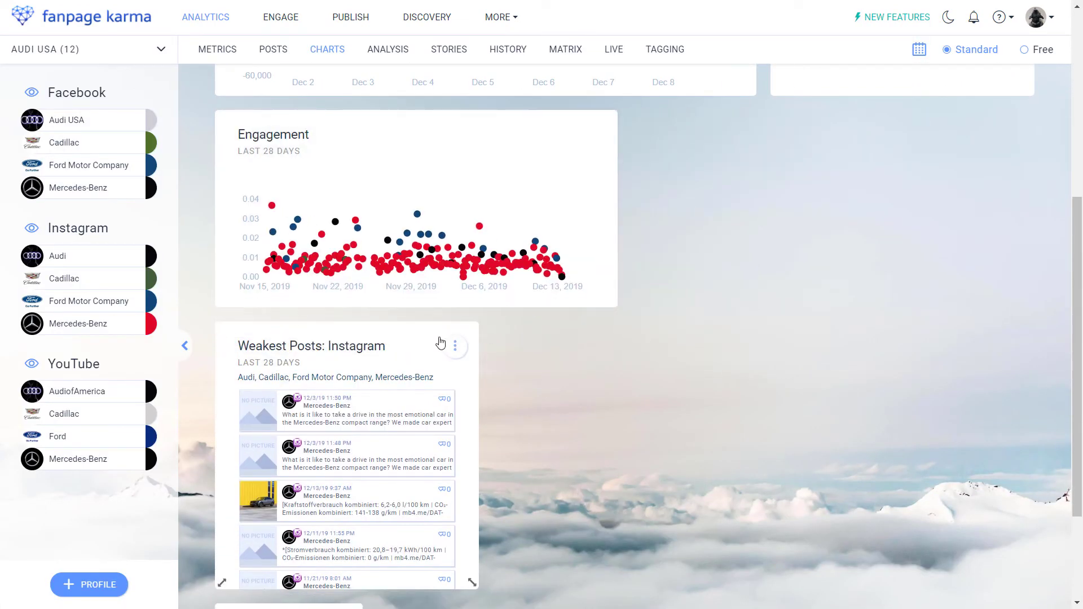
drag(428, 340, 962, 199)
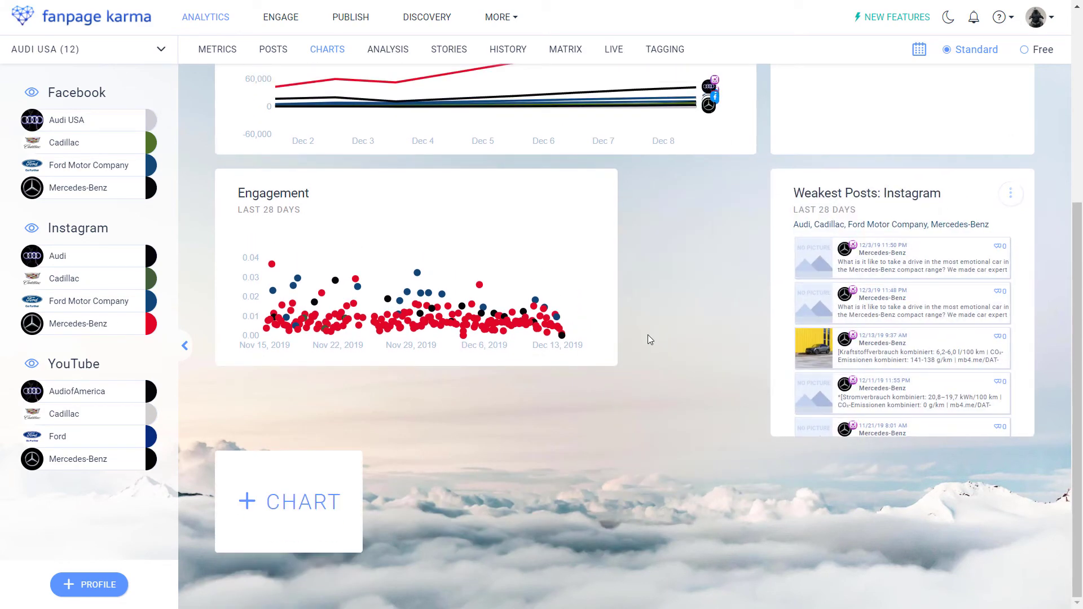
drag(613, 359, 748, 358)
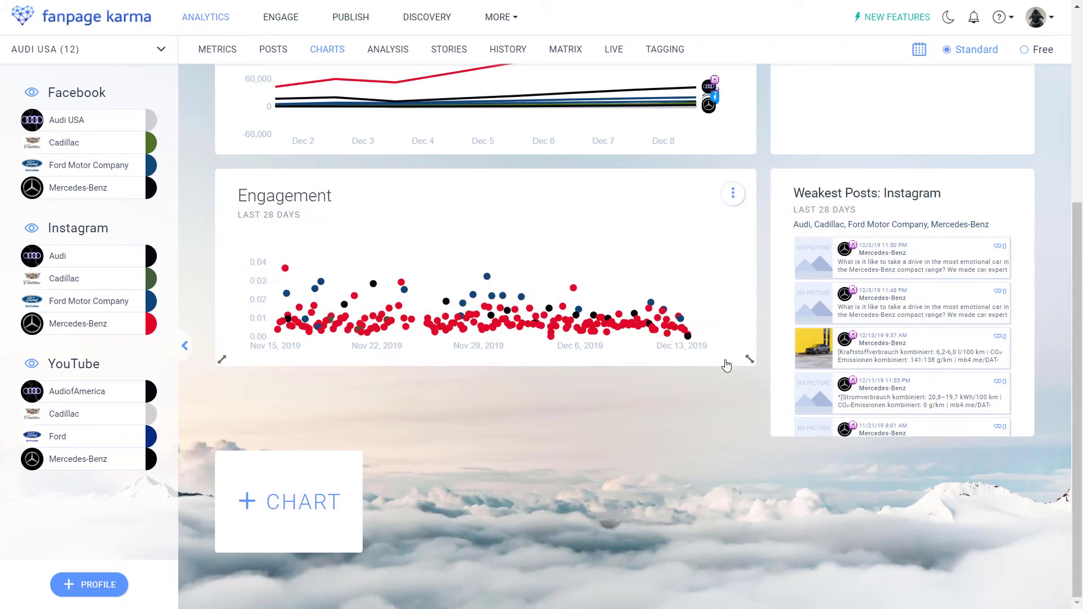
Edit the dashboard's header chart and change its headline to "Cars"
scroll(825, 318, up, 5)
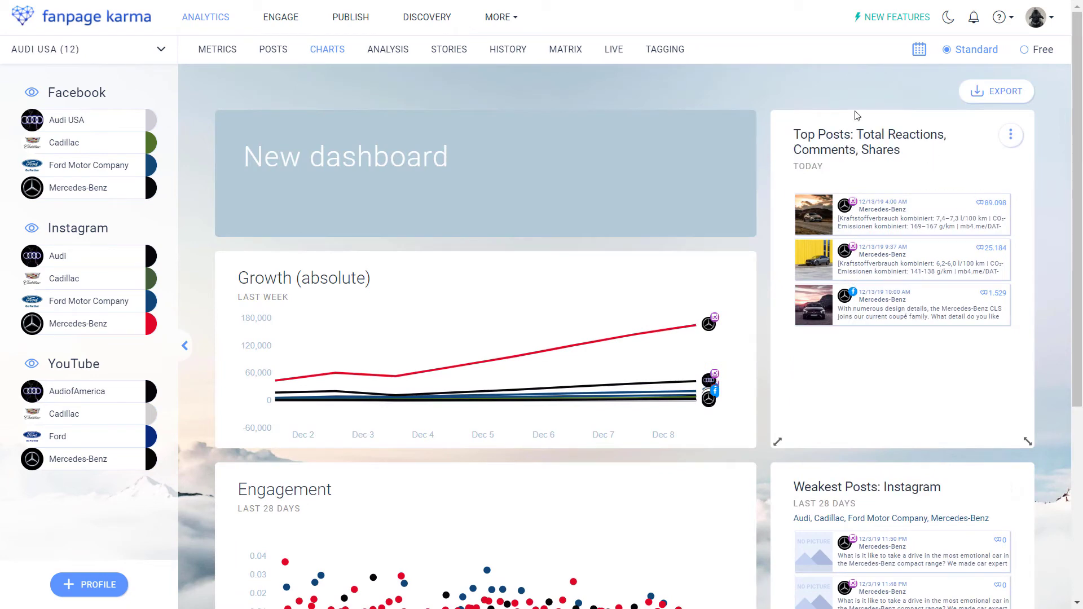
scroll(911, 433, down, 5)
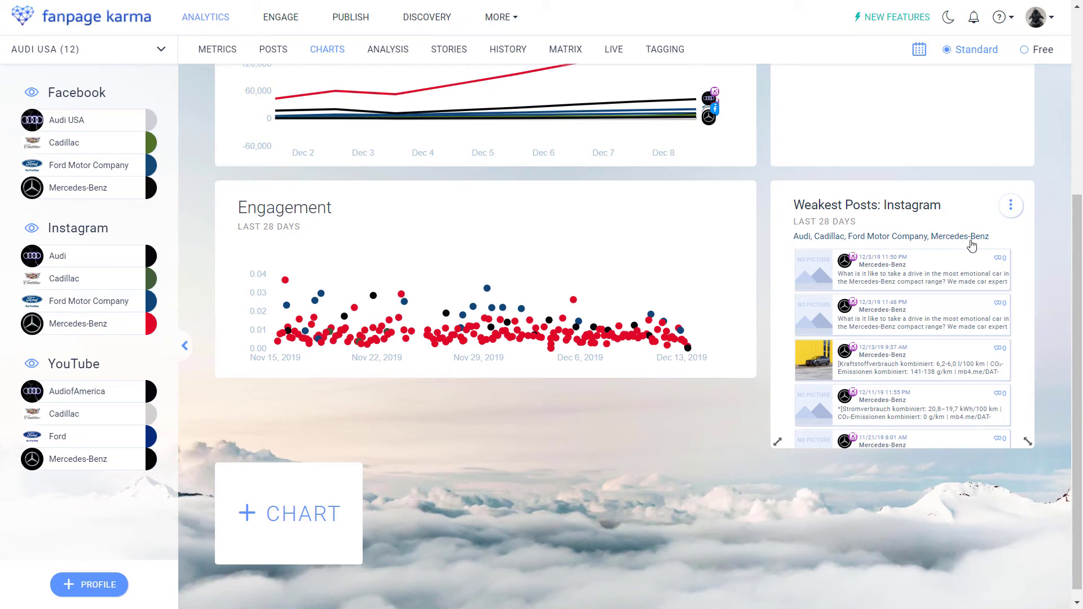
scroll(755, 333, up, 5)
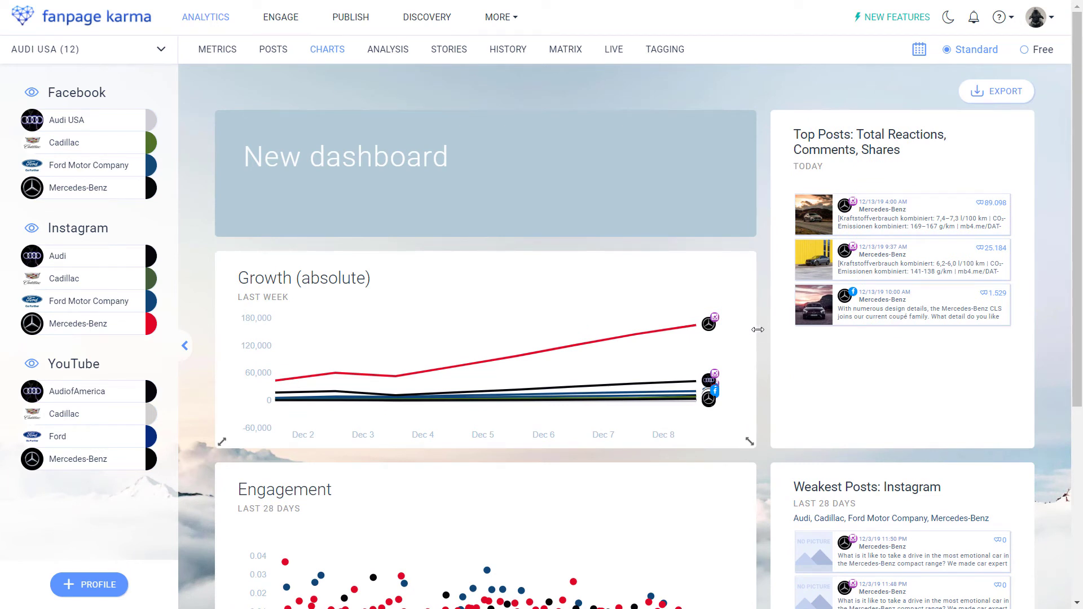
mouse_move(732, 138)
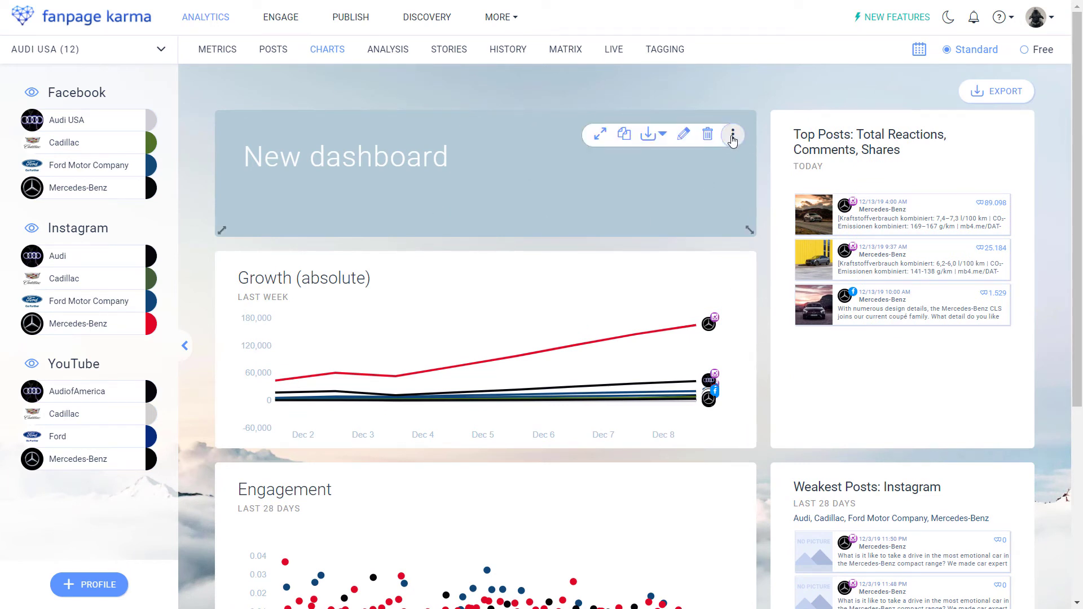
click(683, 135)
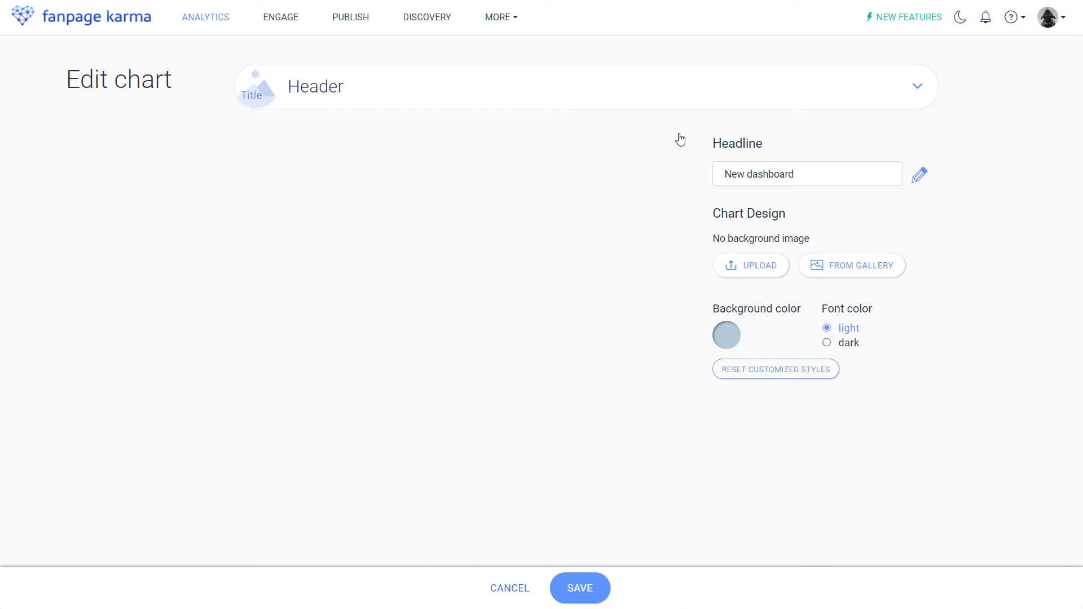
click(824, 179)
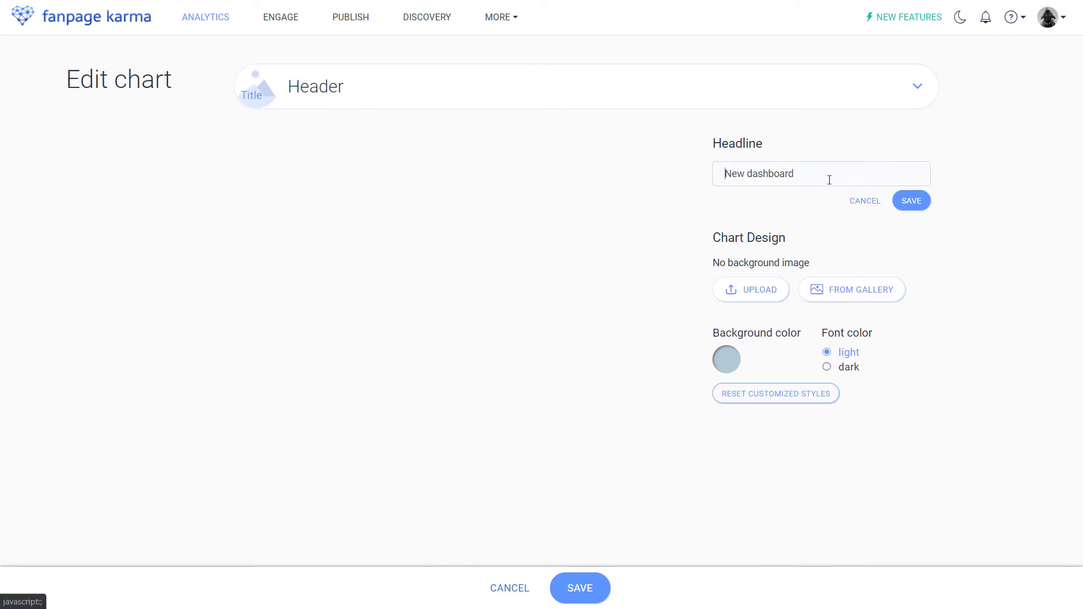
drag(829, 179, 687, 175)
text(Cars)
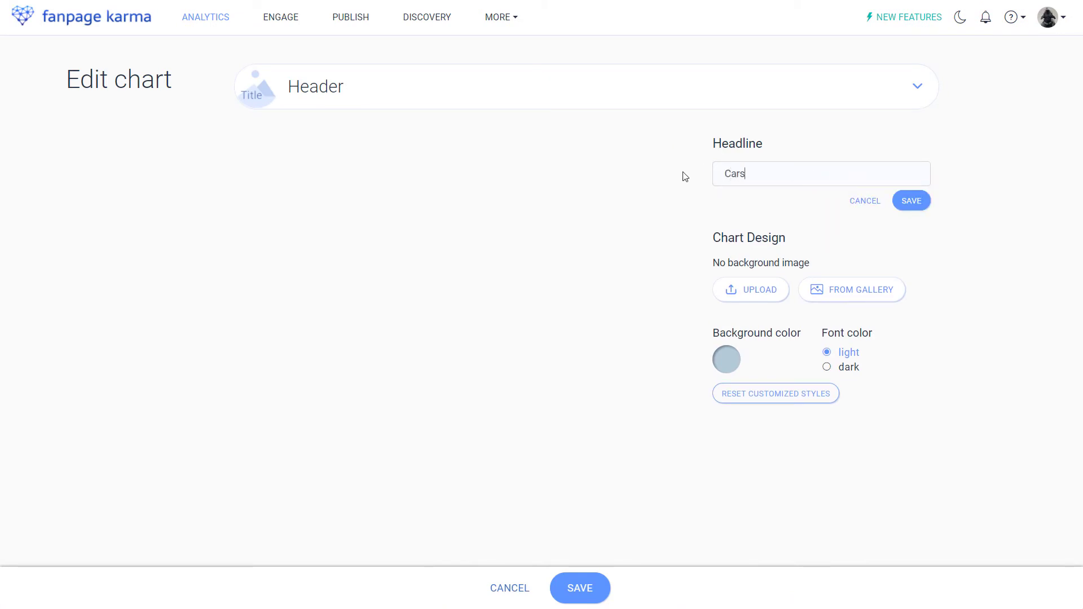
click(909, 204)
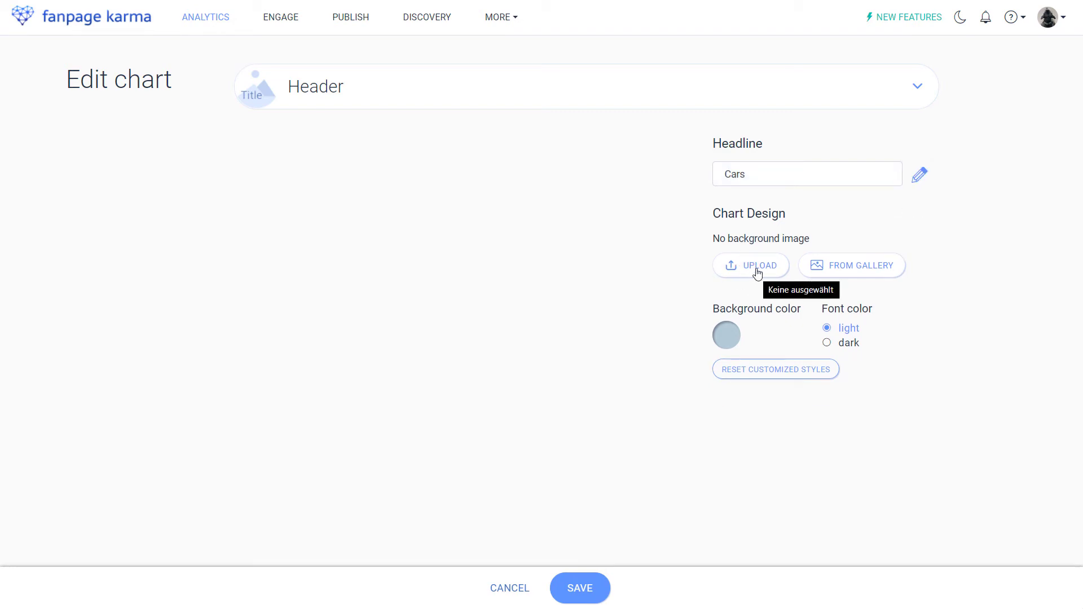
Search the image gallery for "cars", use the vintage car with palm trees as the header's background, and save the header
click(872, 266)
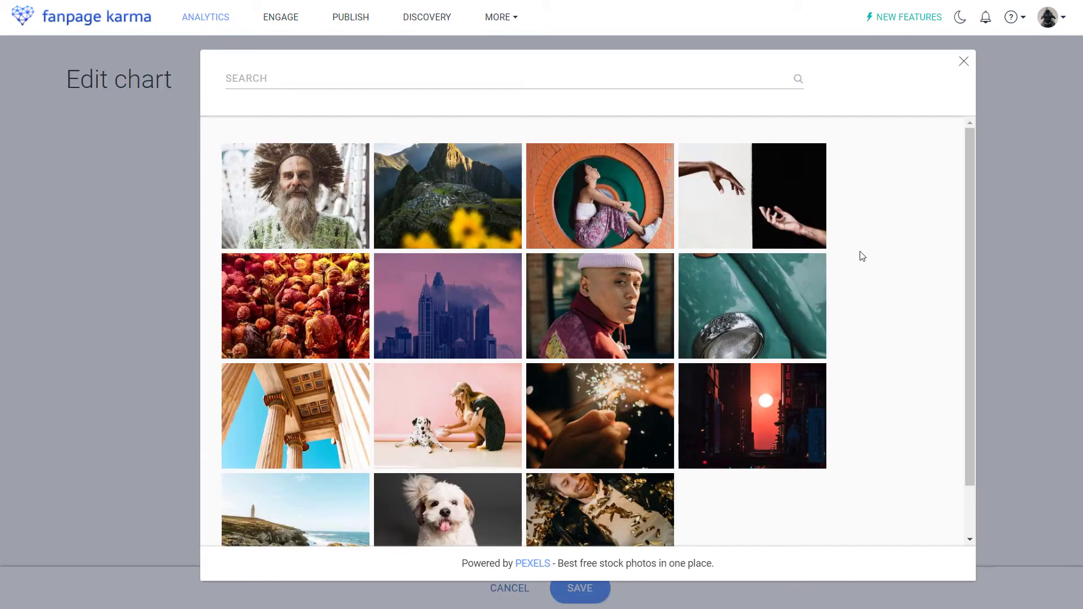
text(cars)
key(Return)
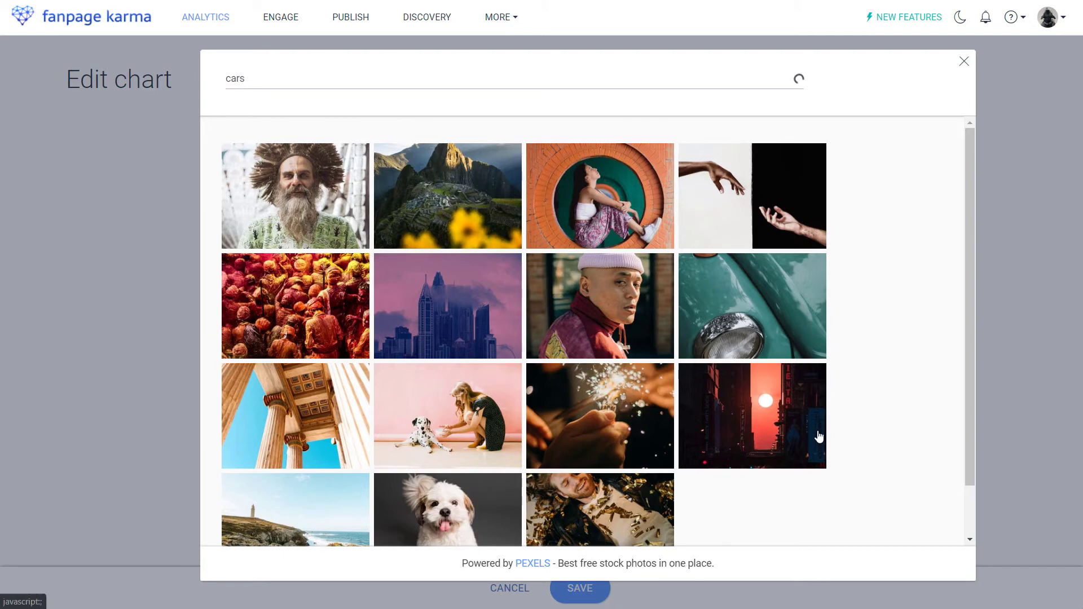
scroll(803, 413, down, 13)
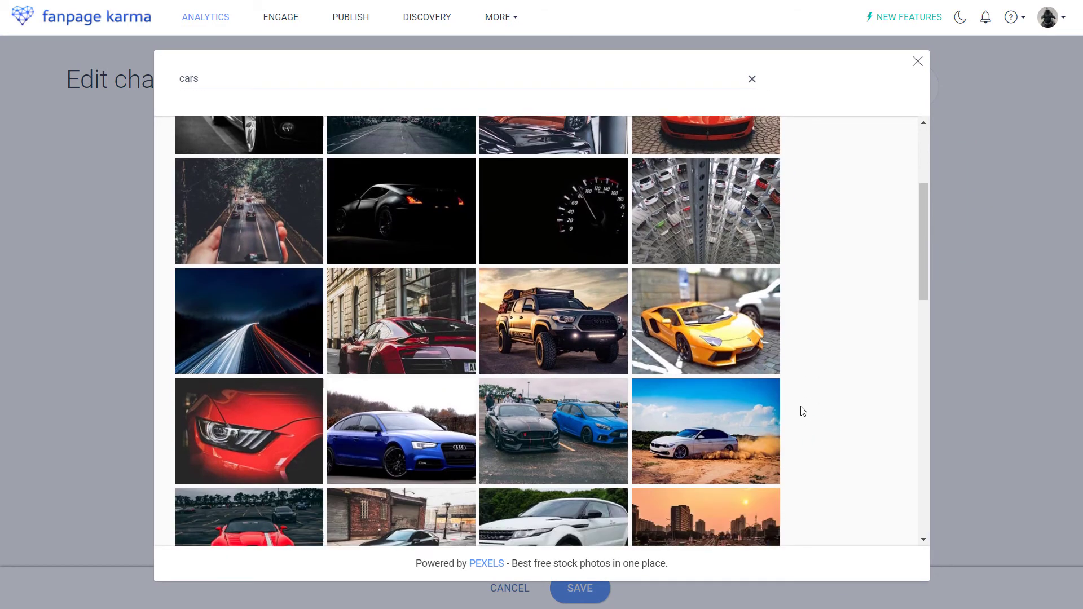
scroll(801, 408, down, 4)
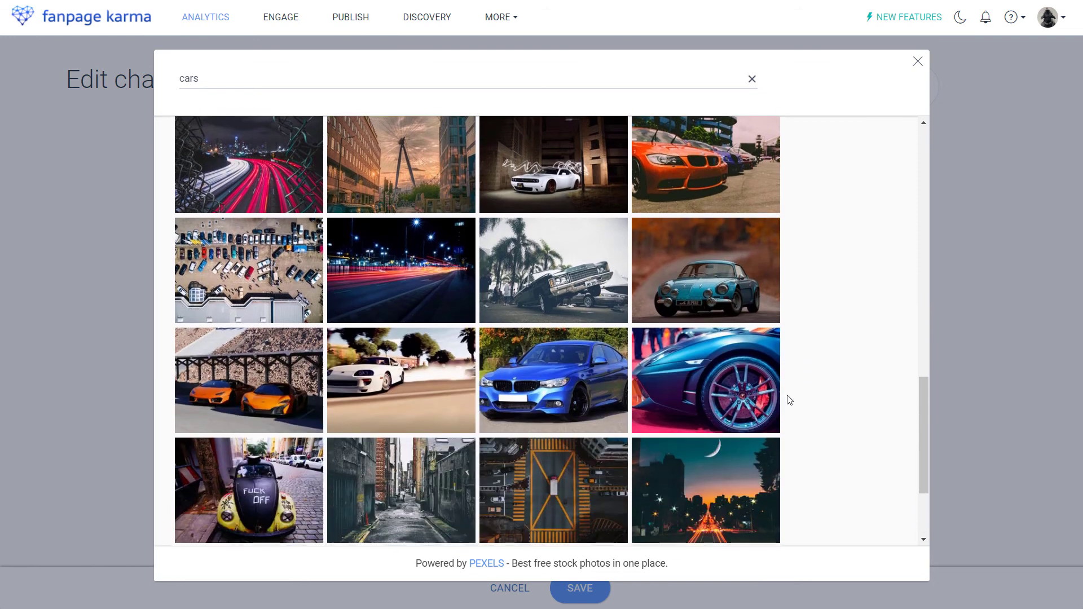
click(582, 283)
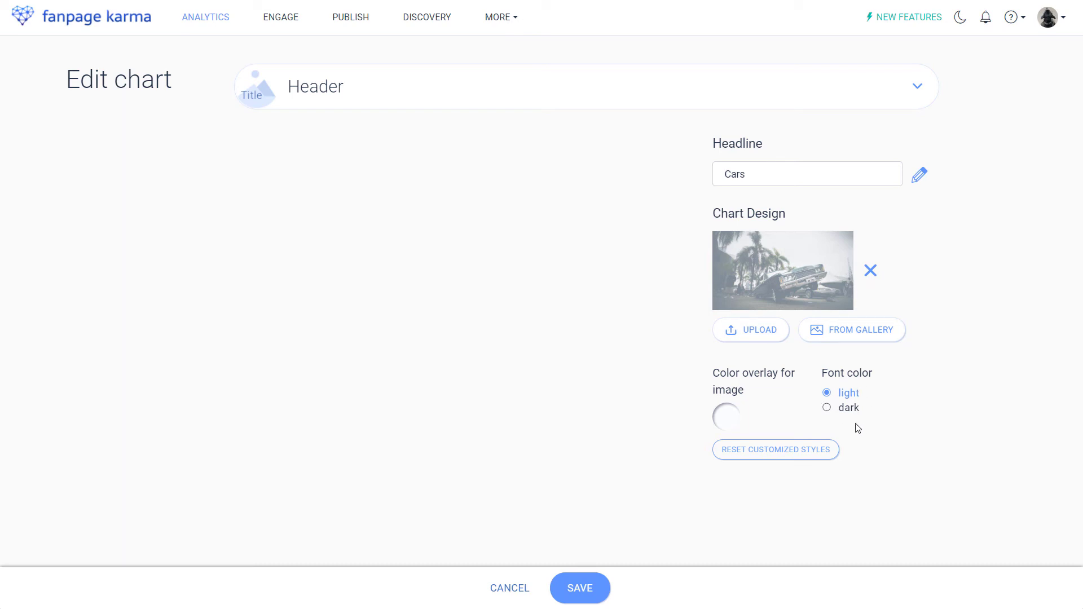
click(577, 593)
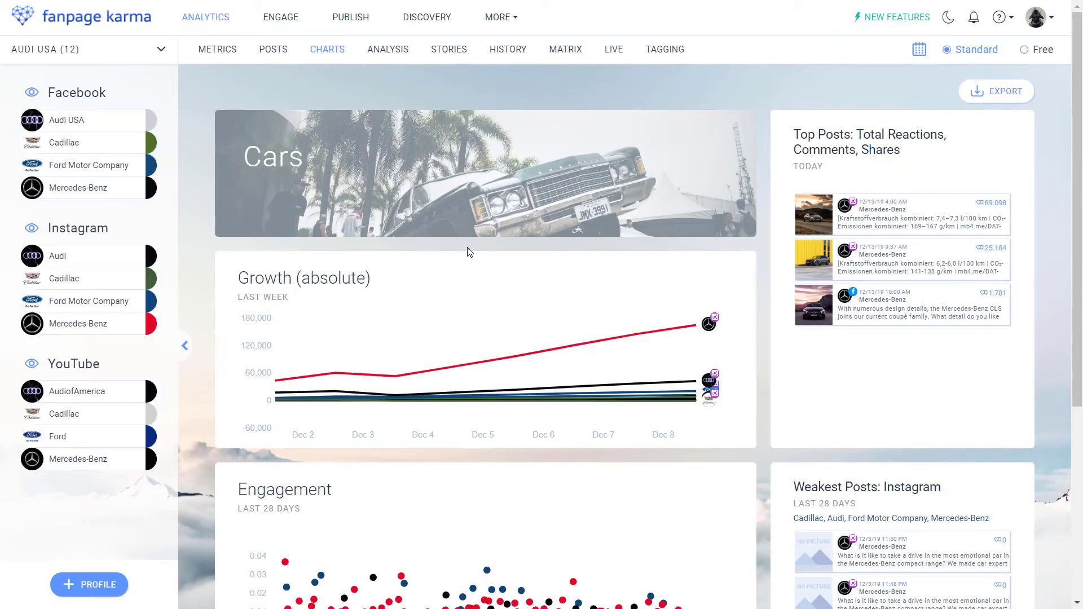
Add a Values (bar graph) chart of the cross-network Fans KPI for all profiles to the dashboard
scroll(471, 265, down, 5)
click(299, 505)
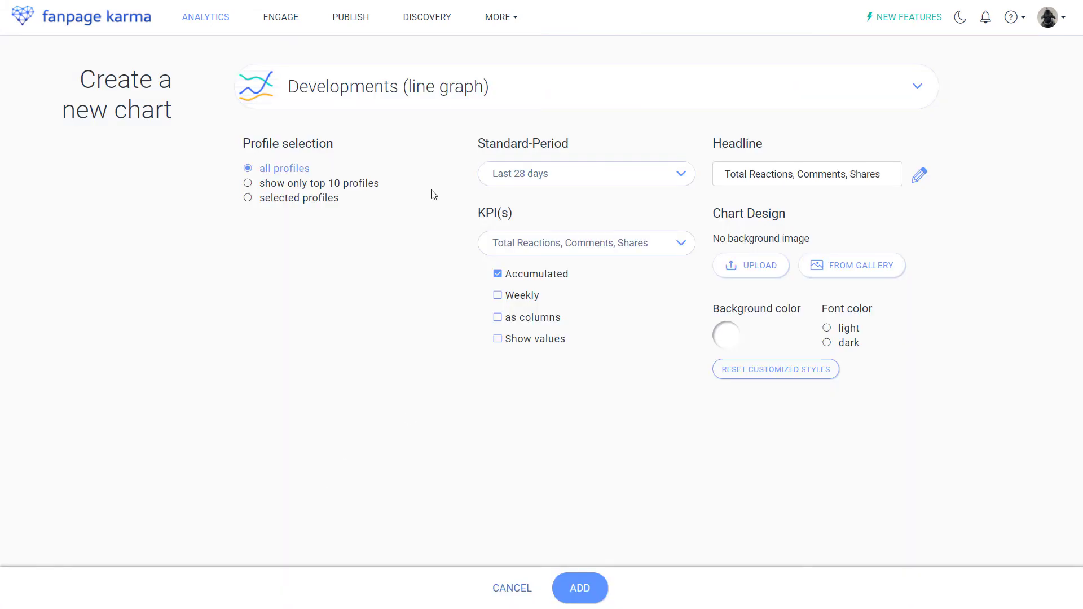
click(522, 101)
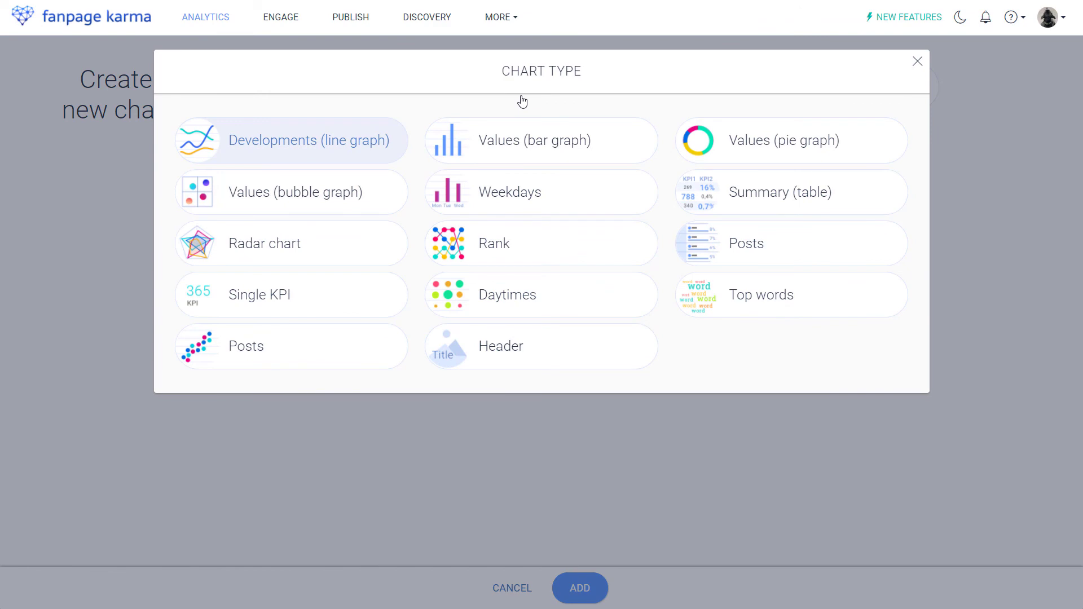
click(527, 146)
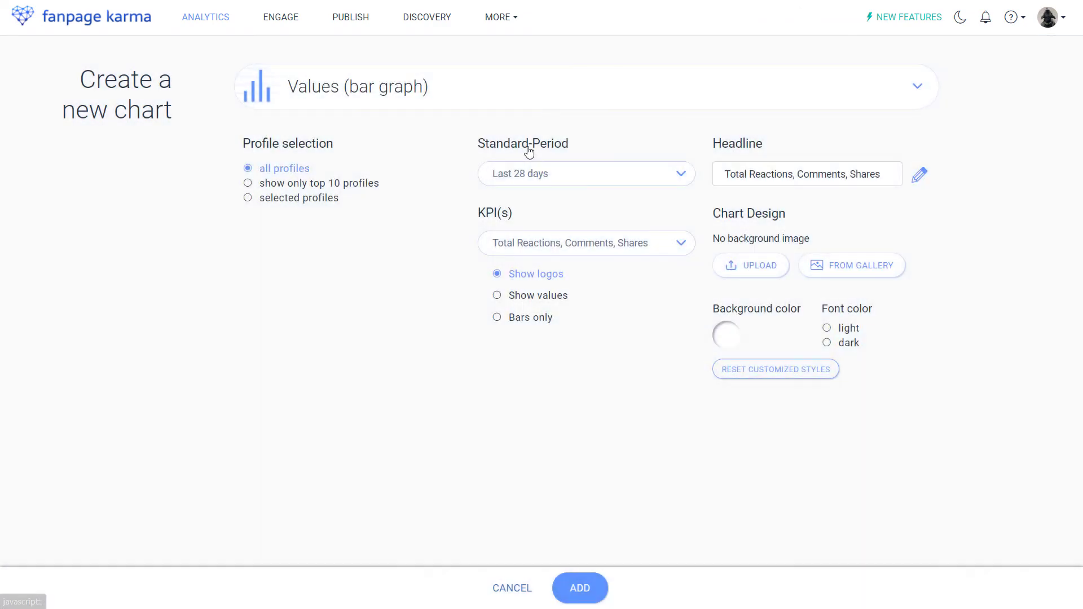
click(566, 243)
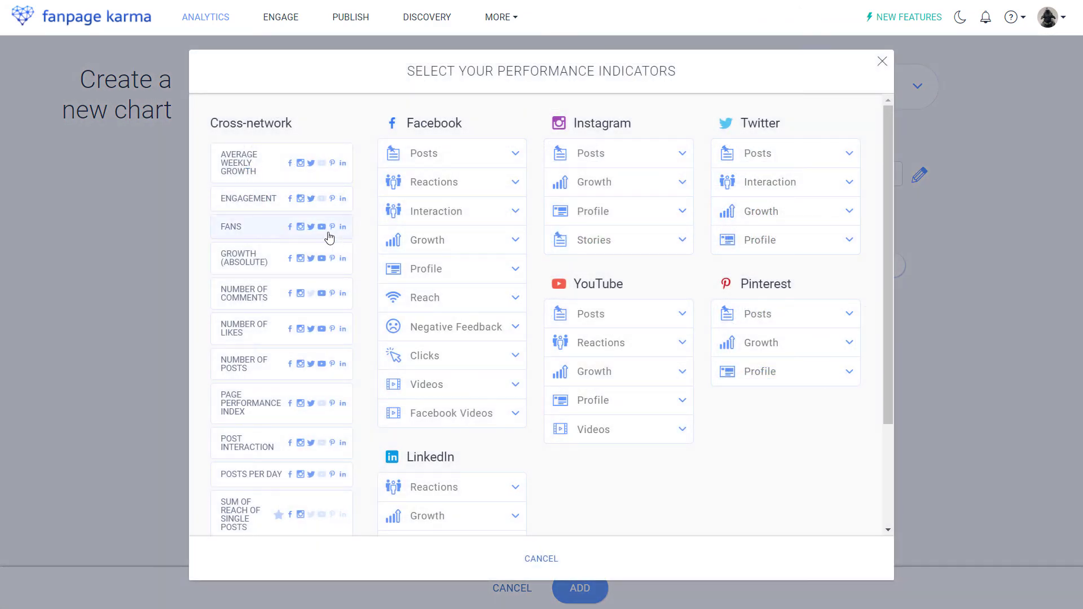
click(270, 232)
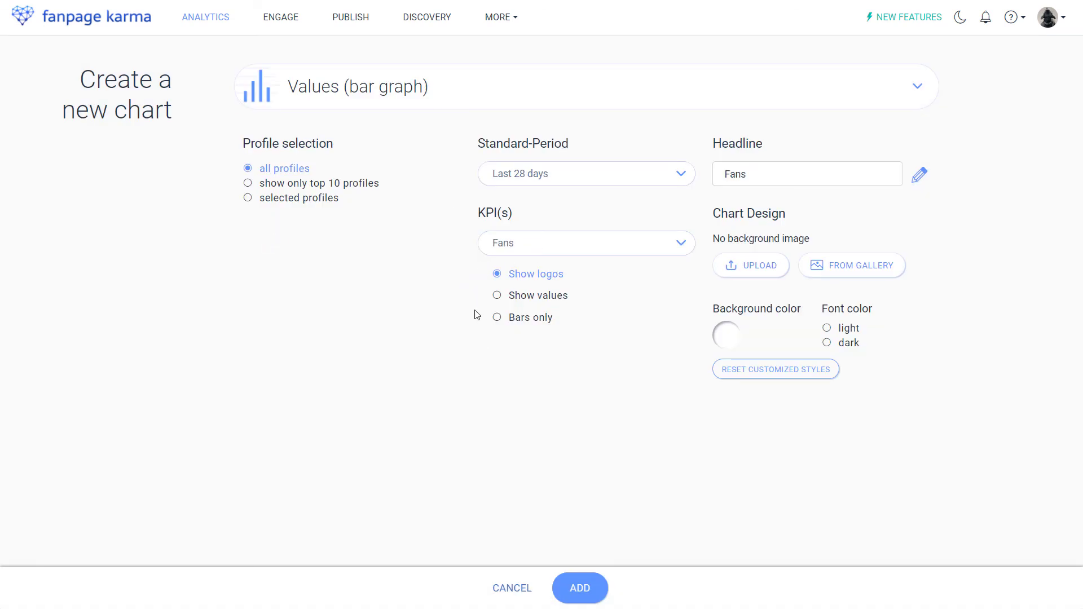
click(578, 581)
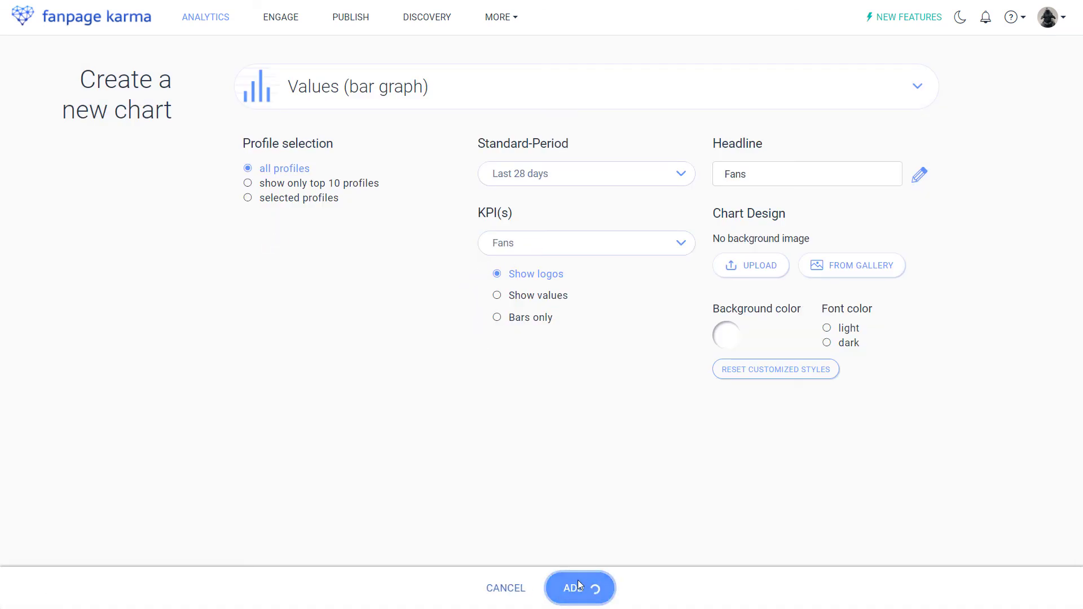
scroll(584, 541, down, 3)
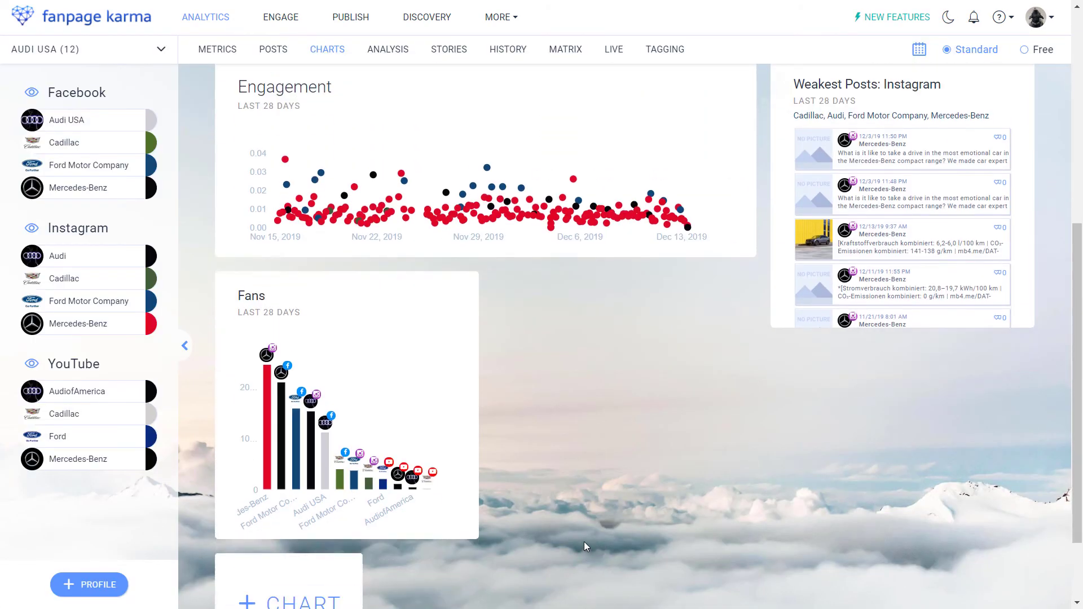
Widen the Fans chart to the width of the Engagement chart above it
drag(473, 441, 742, 440)
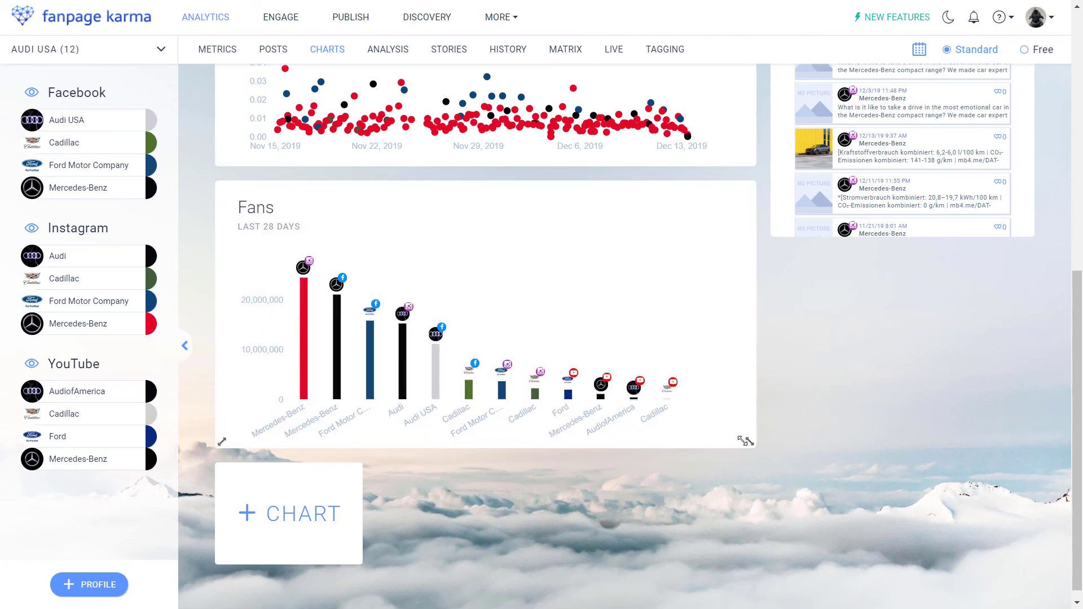
View the Growth (absolute) chart below the header in full size and return to the dashboard
scroll(770, 438, up, 8)
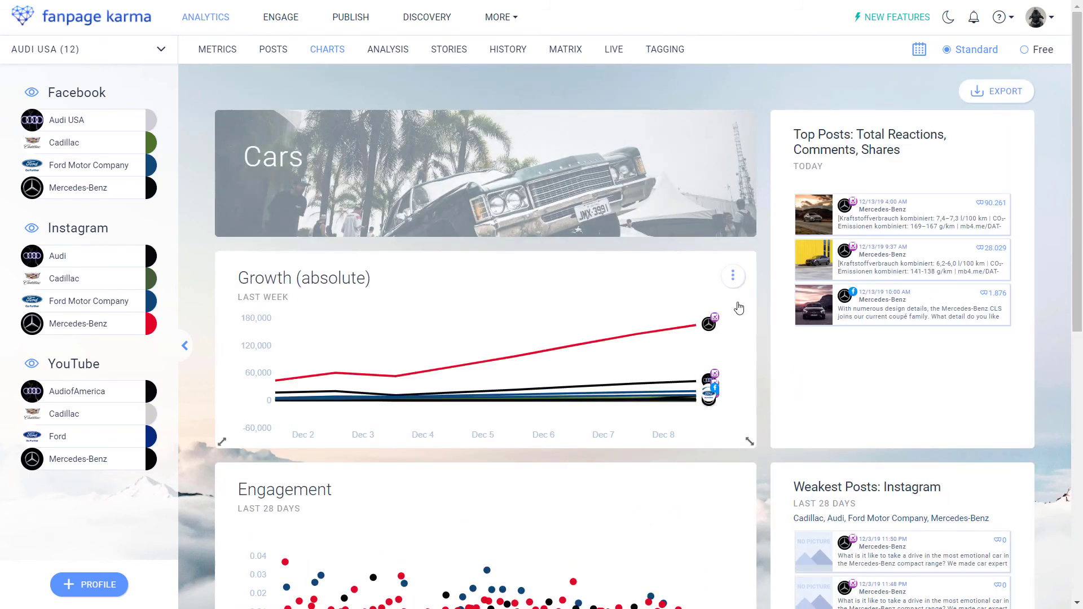
click(733, 279)
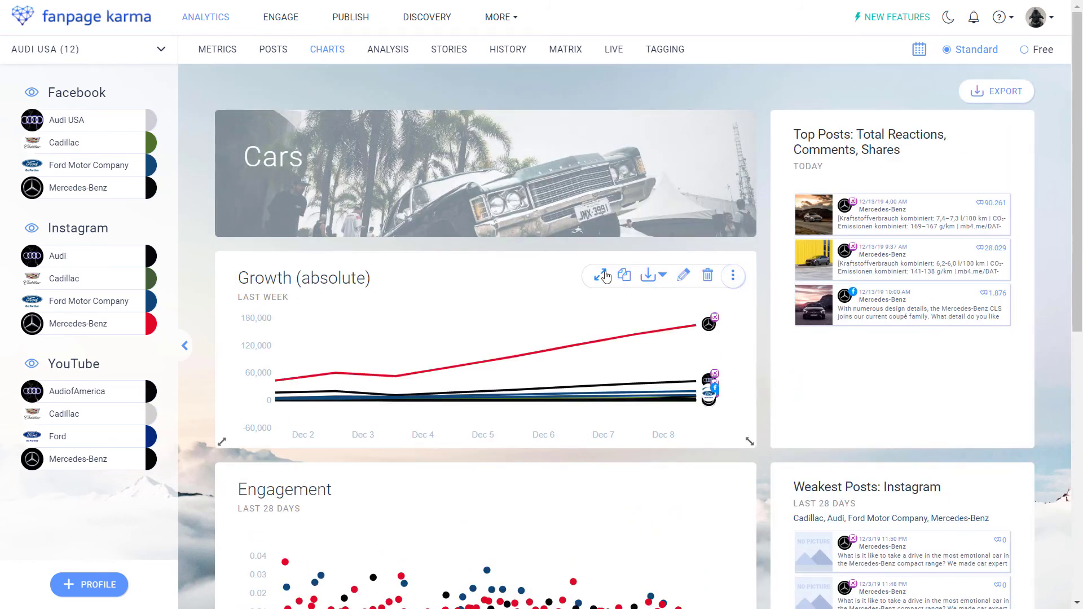
click(600, 276)
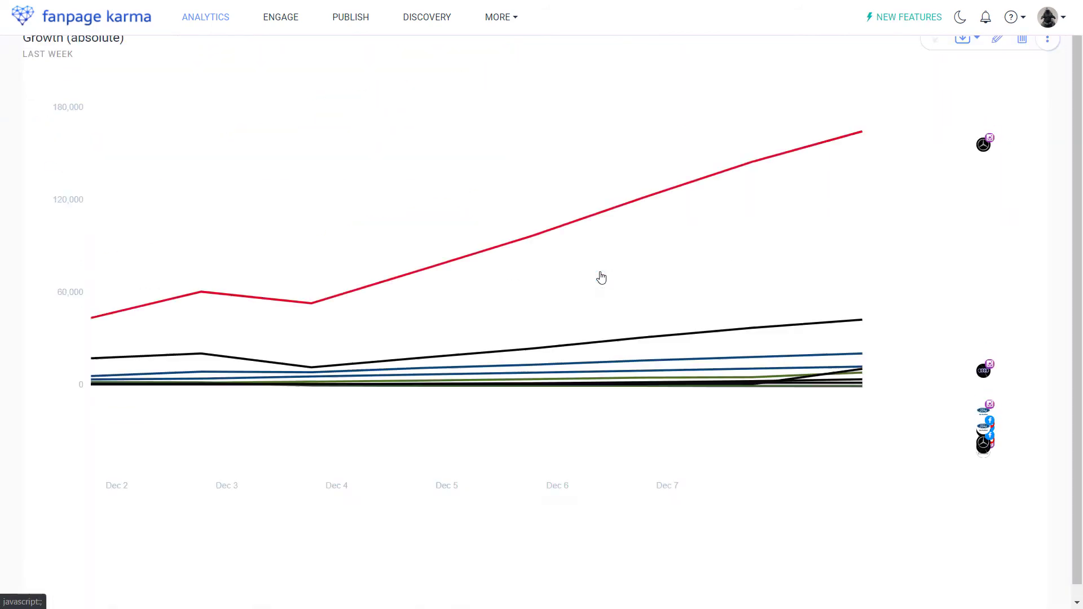
click(941, 60)
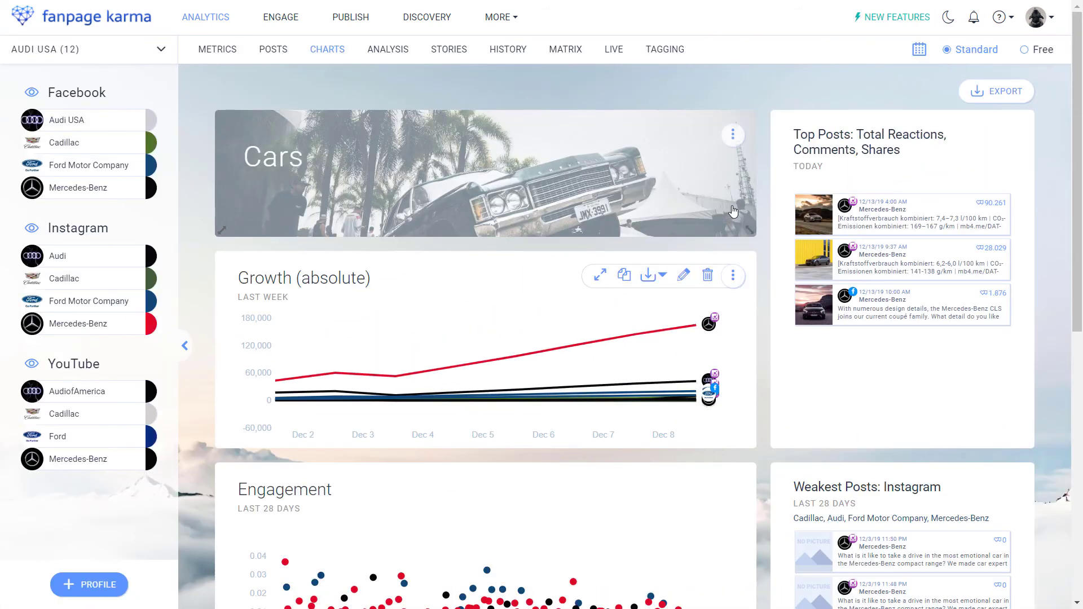
Duplicate the Growth (absolute) chart and check the copy at the end of the dashboard
click(624, 277)
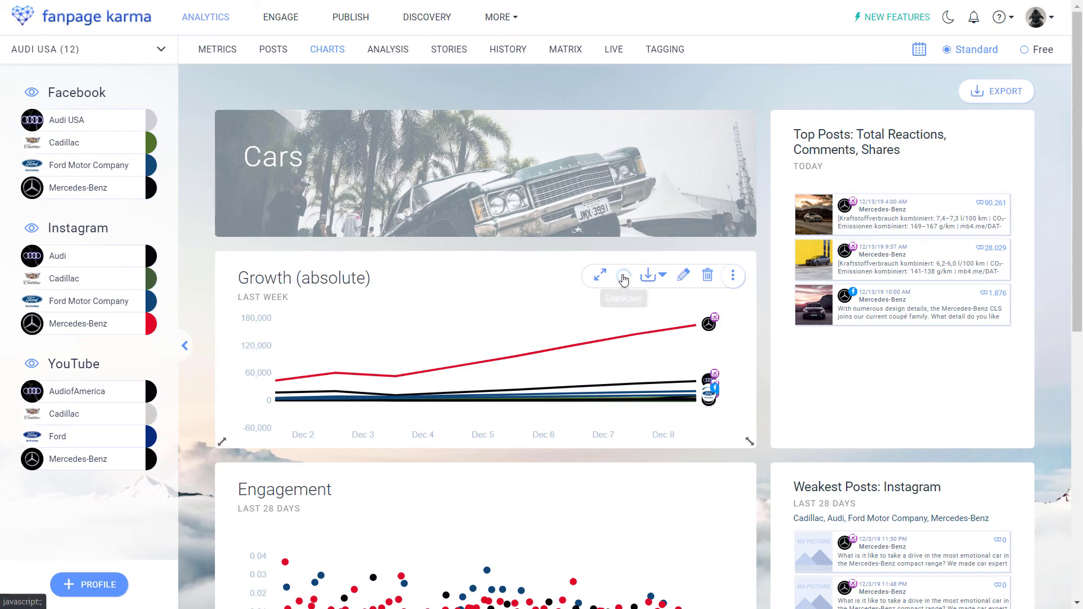
scroll(626, 281, down, 13)
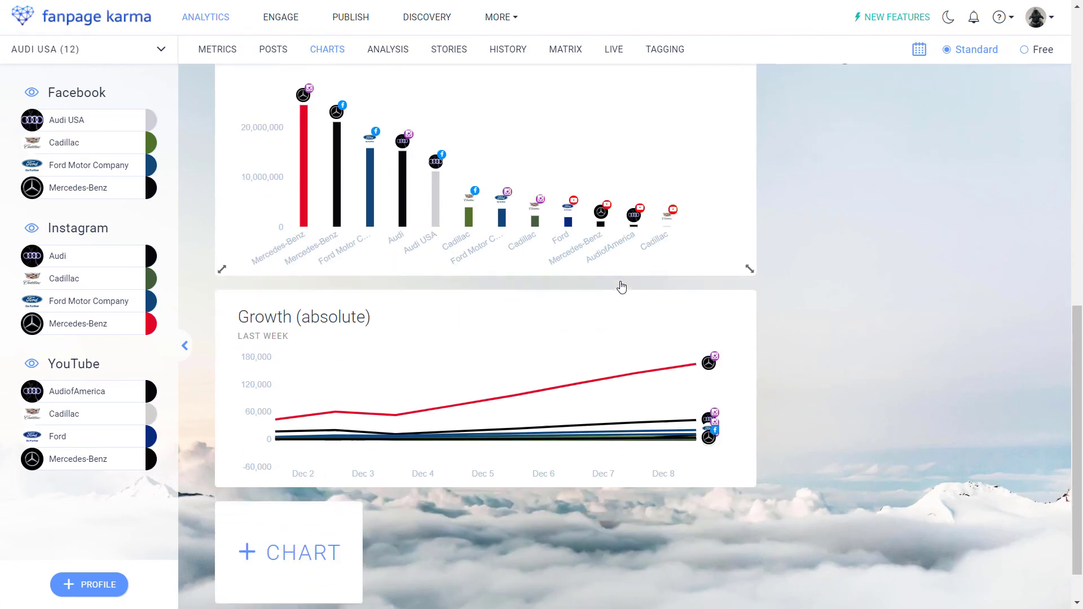
Show the download formats available for the original Growth (absolute) chart below the header
scroll(548, 307, up, 13)
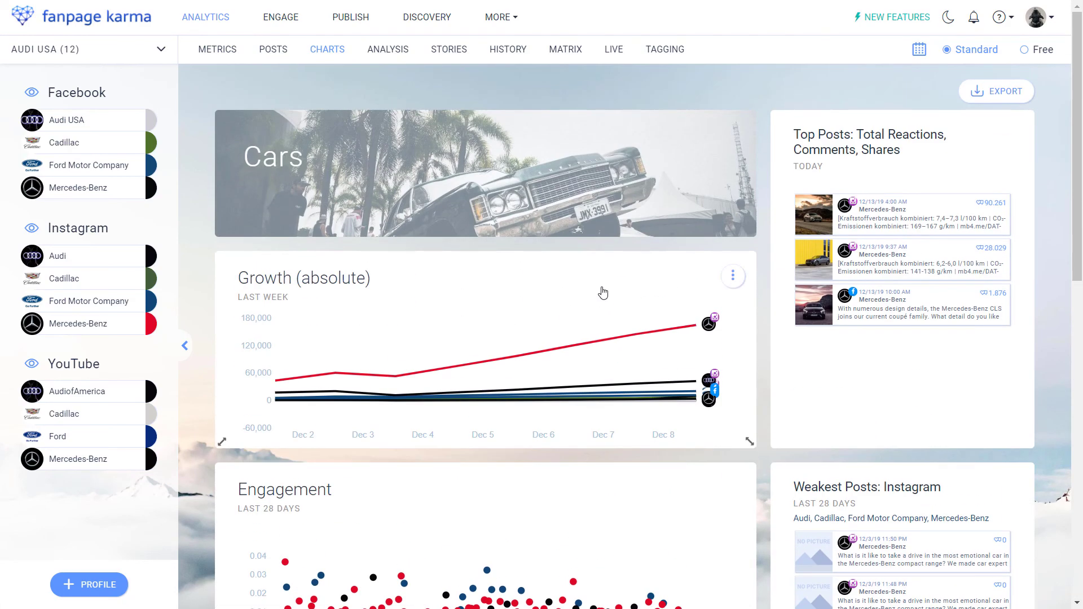
click(735, 275)
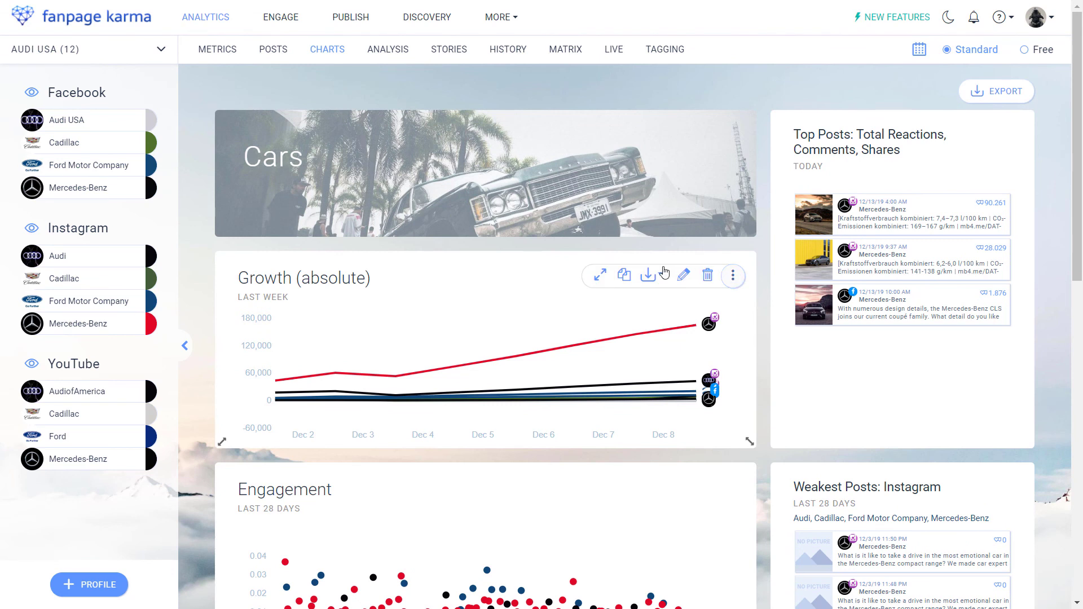
click(650, 277)
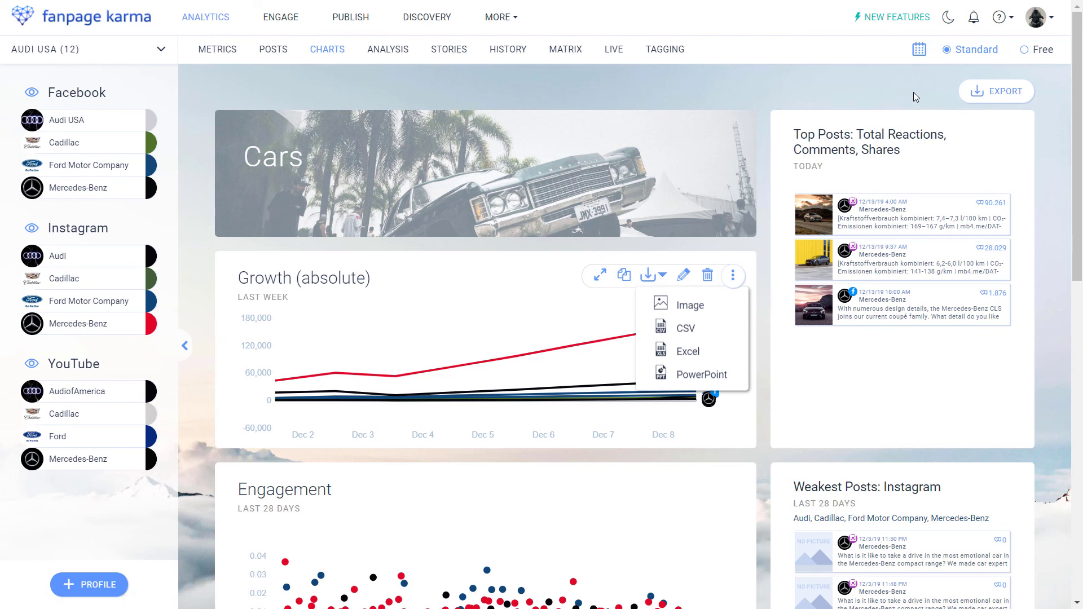
Subscribe to receive the whole dashboard monthly by mail as a PowerPoint report
click(1003, 97)
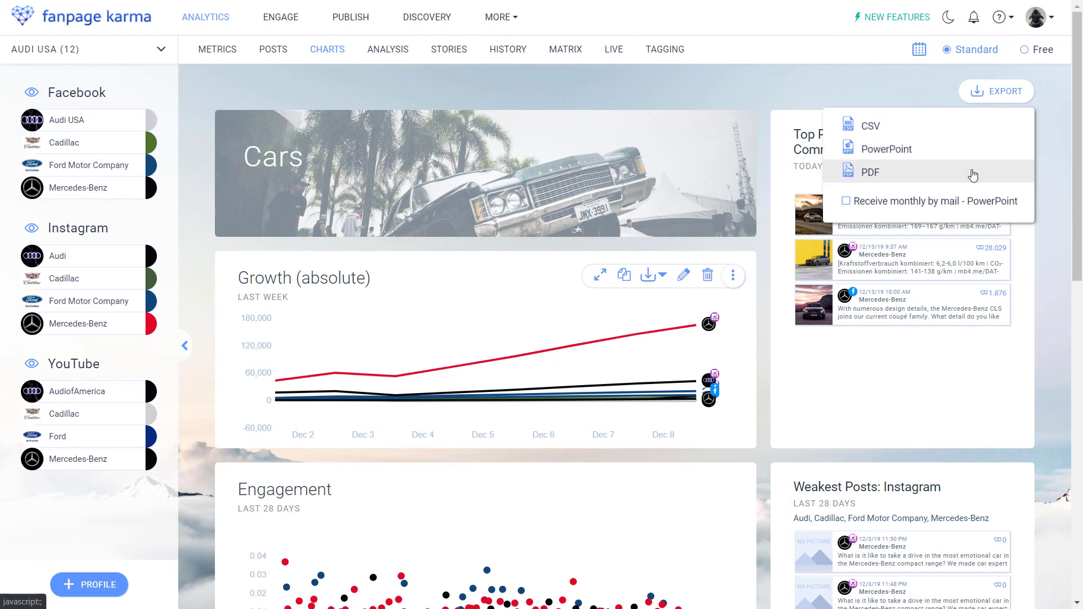
click(848, 204)
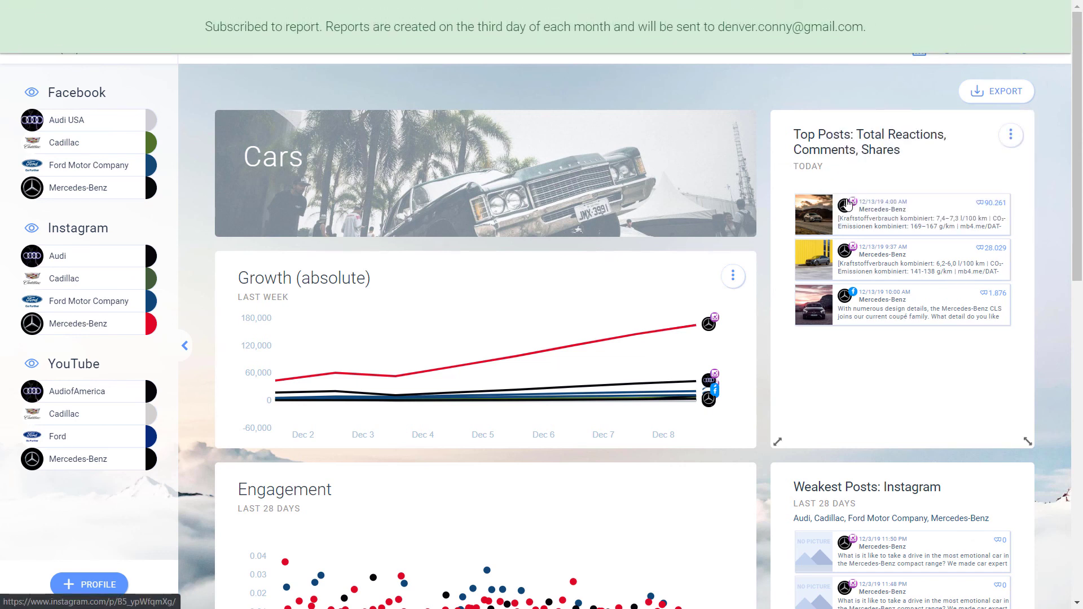